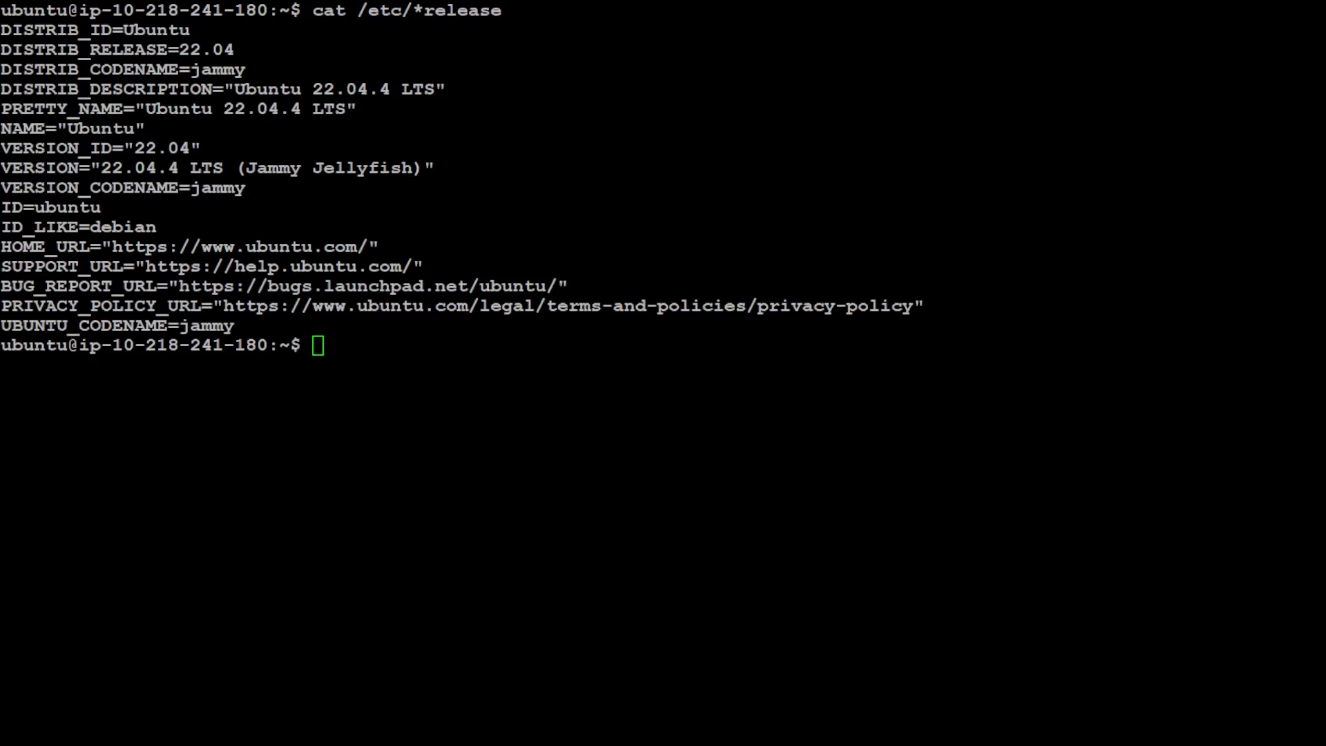
Run nvidia-smi and conda info to confirm the A10G GPU, CUDA 12.2 and conda 24.1.2.
key("Up")
key("Up")
key("Up")
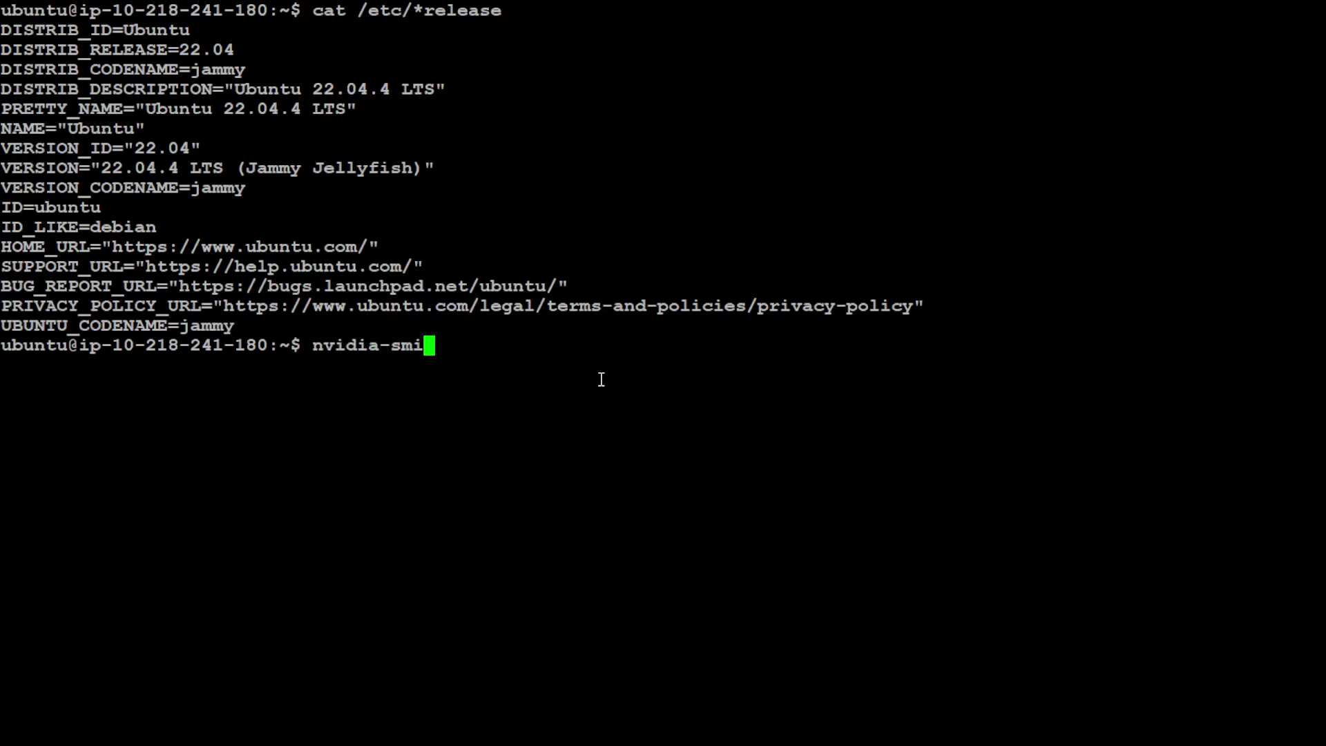
key("Return")
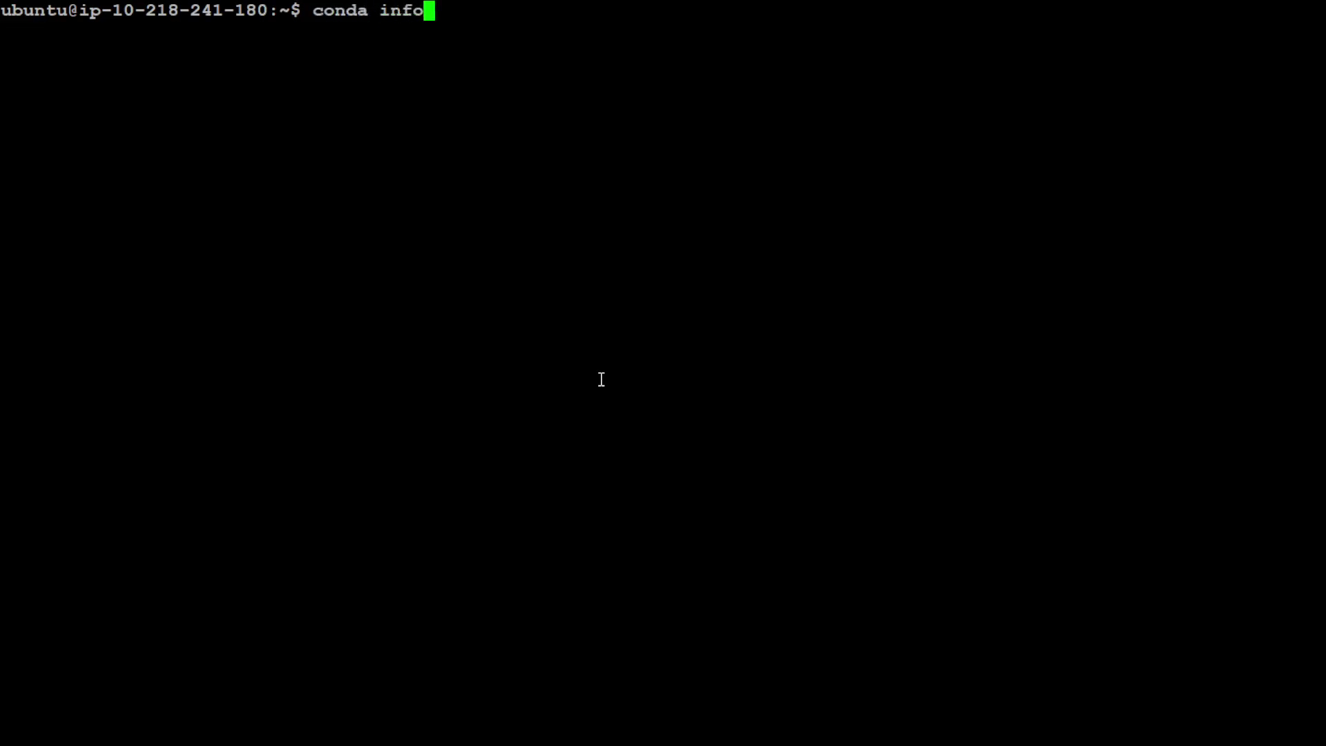
key("Return")
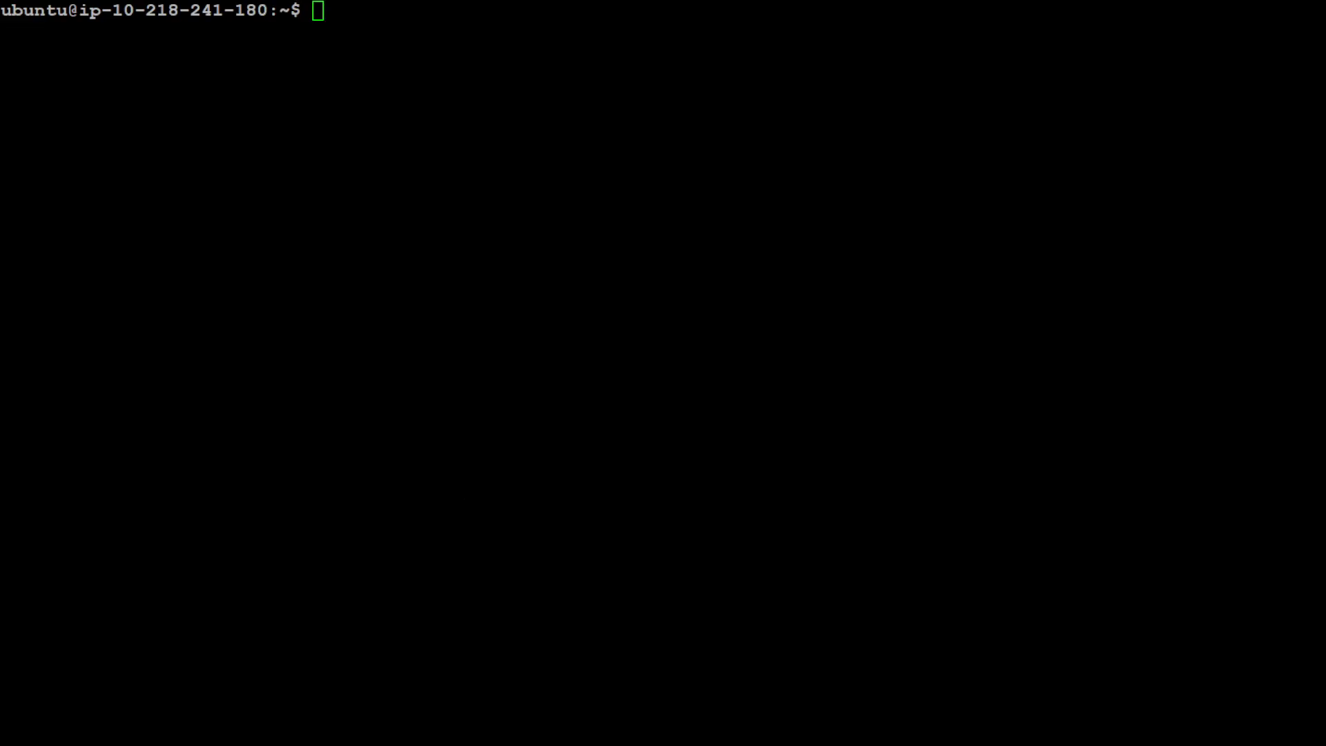
right_click(670, 319)
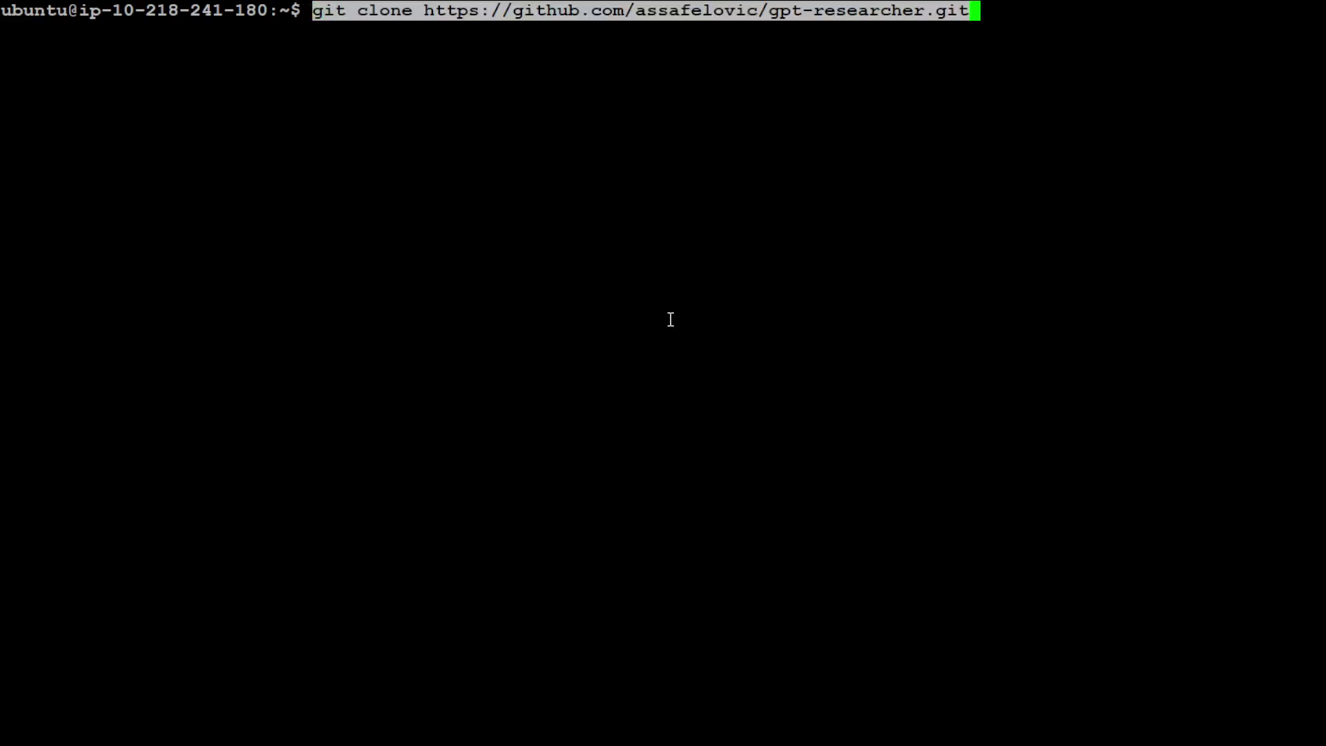
key("Return")
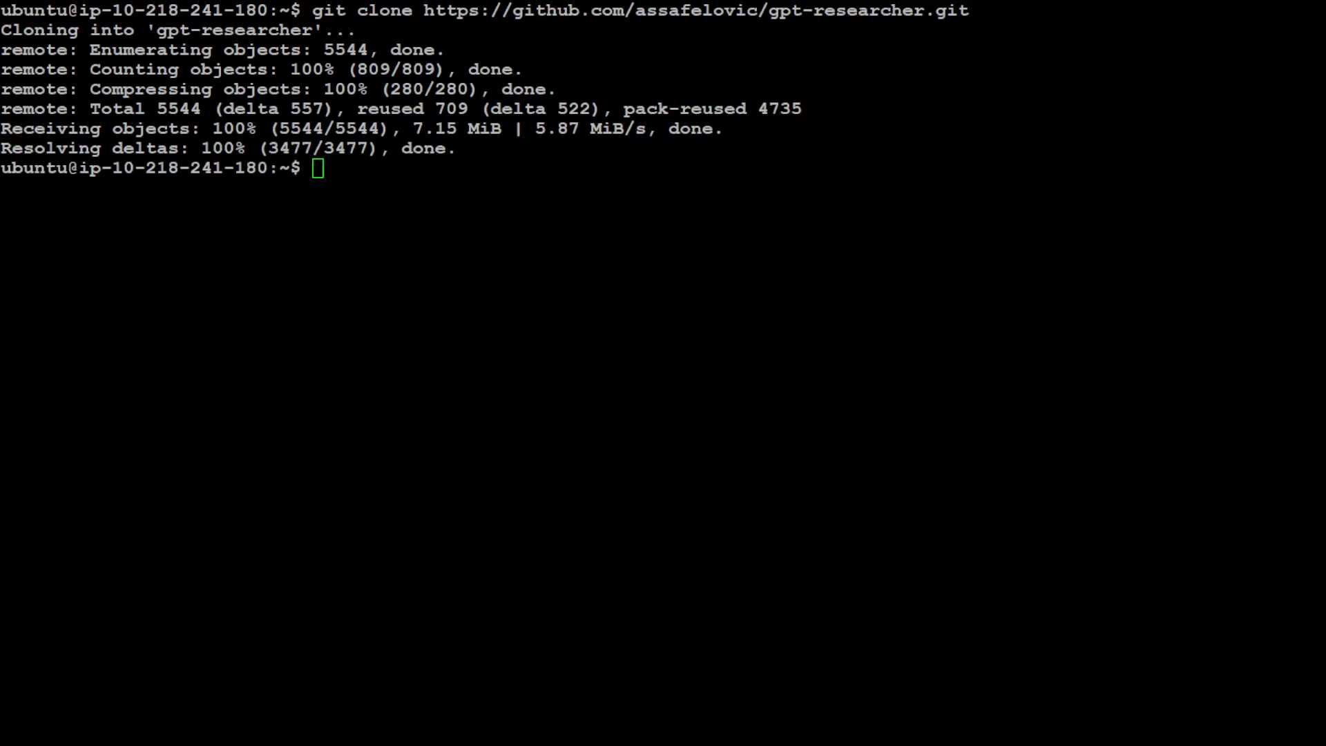
right_click(498, 402)
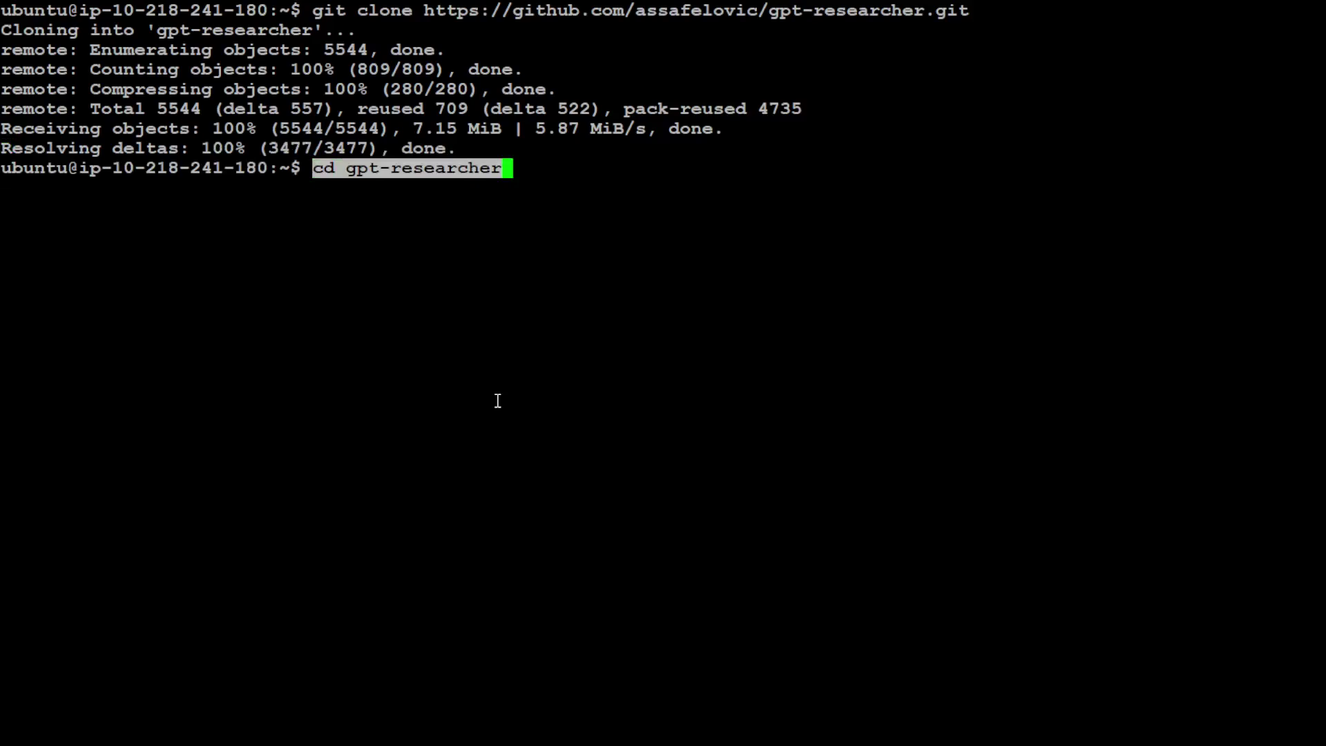
key("Return")
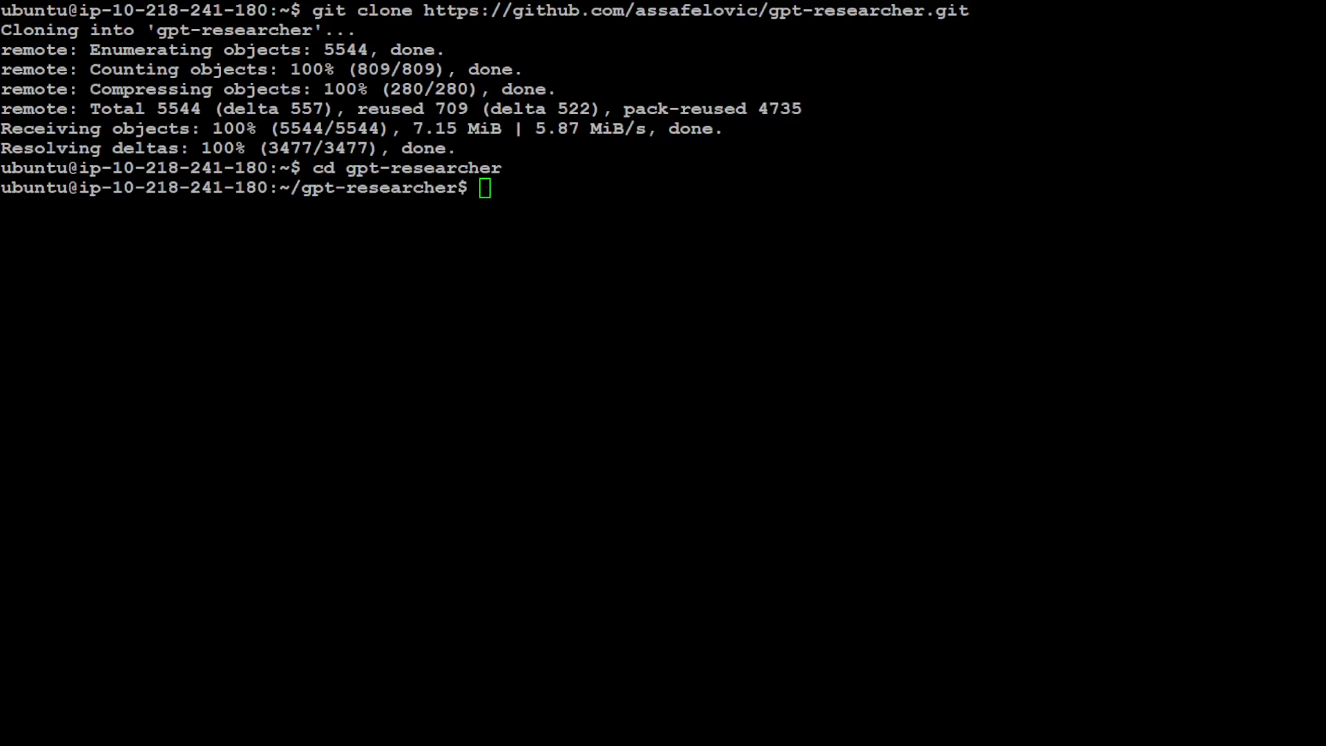
Create the gptresearcher conda environment with python=3.11, confirming the package install with y.
right_click(548, 416)
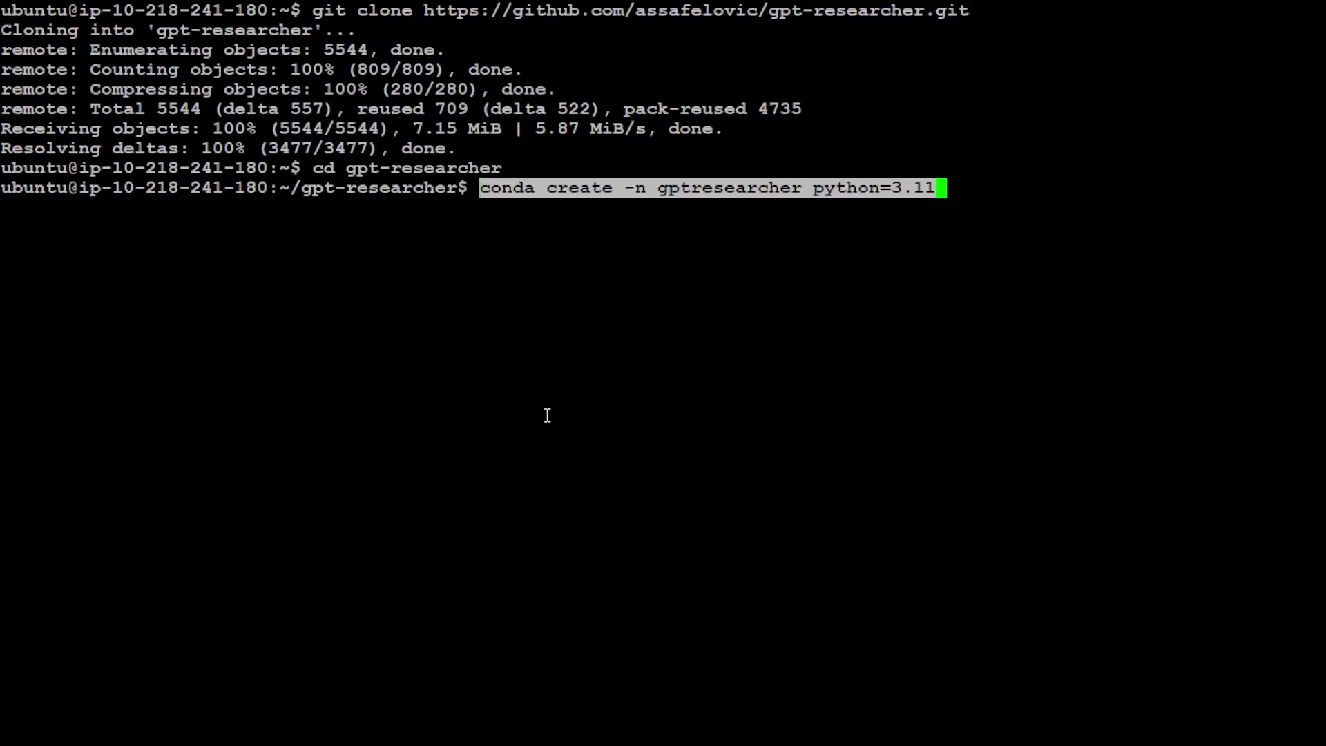
key("Return")
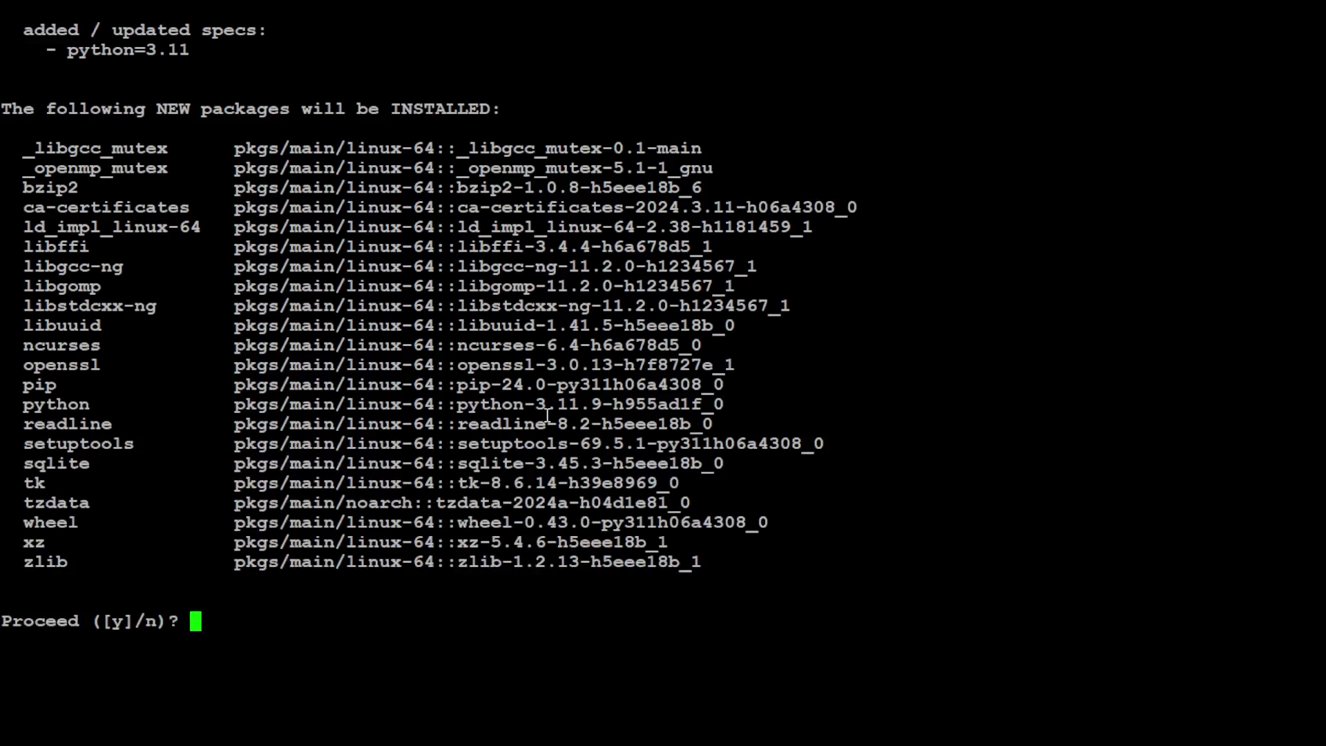
type("y")
key("Return")
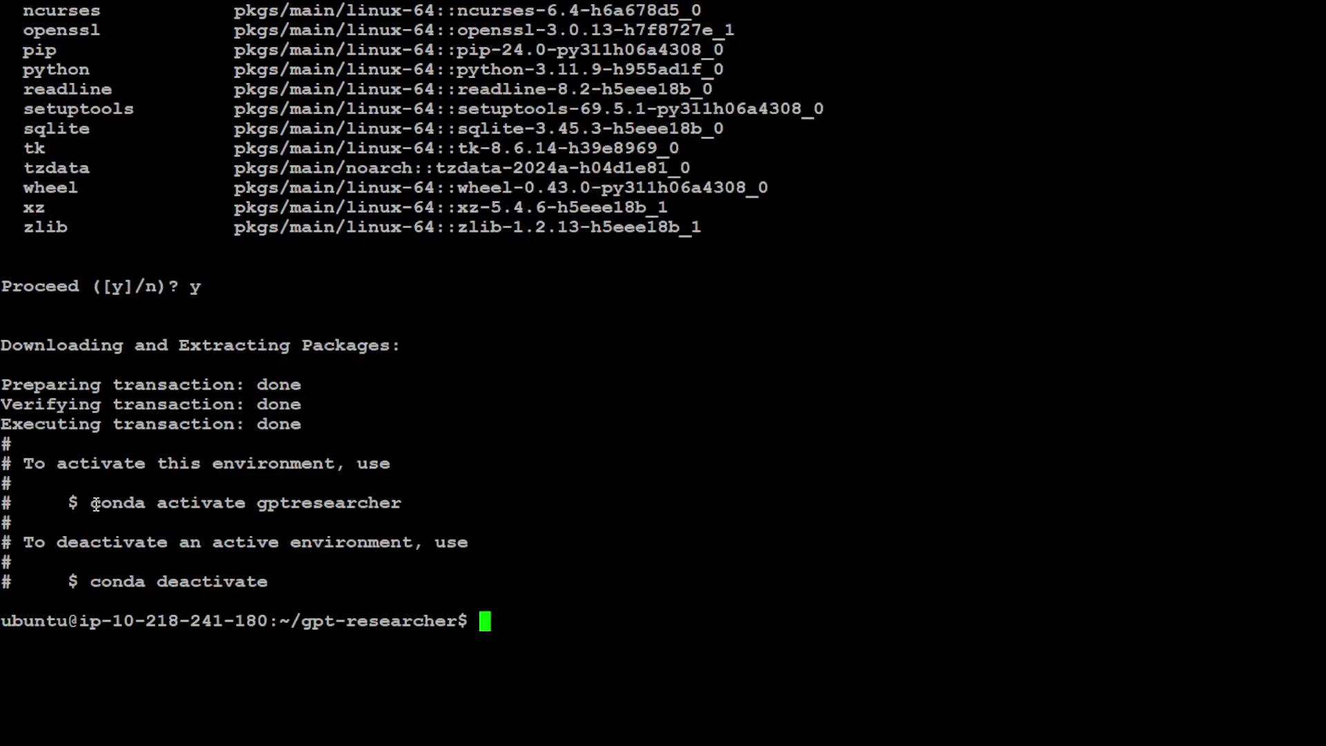
Activate the new environment with conda activate gptresearcher.
left_click_drag(92, 503, 401, 502)
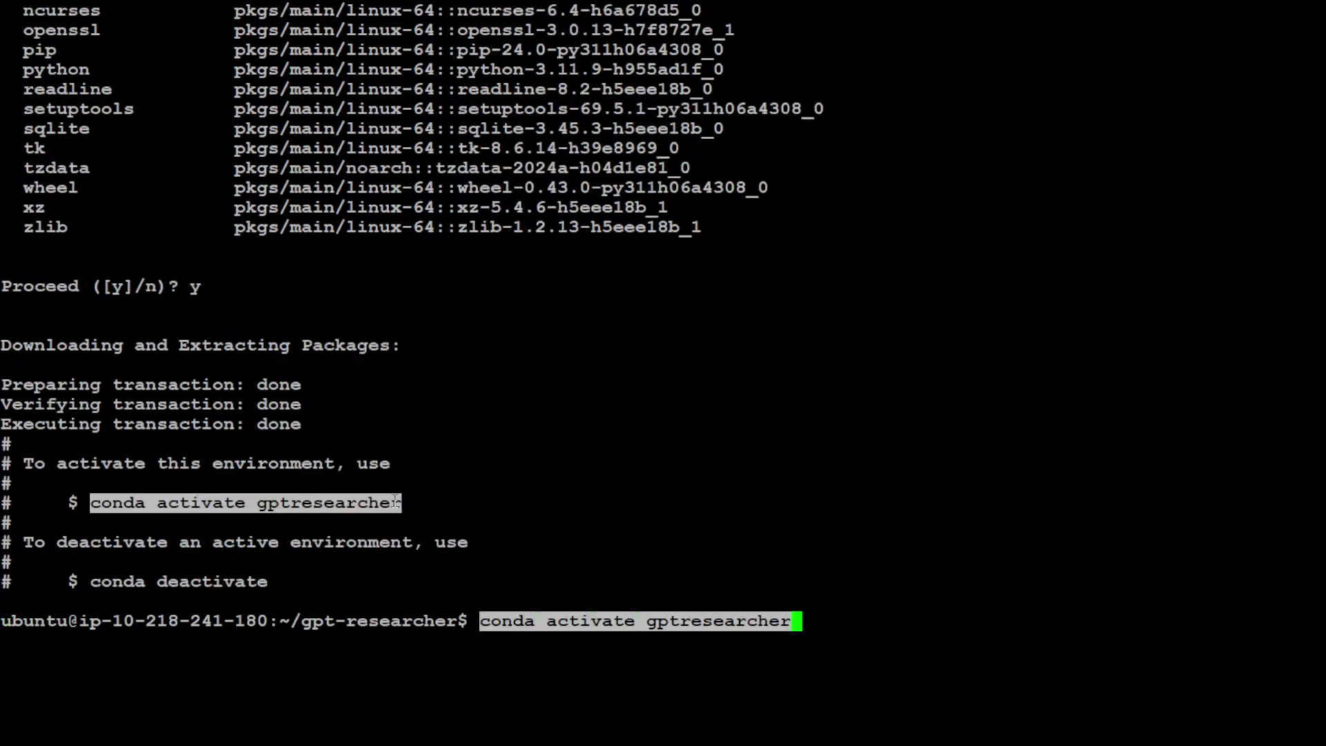
right_click(400, 501)
key("Return")
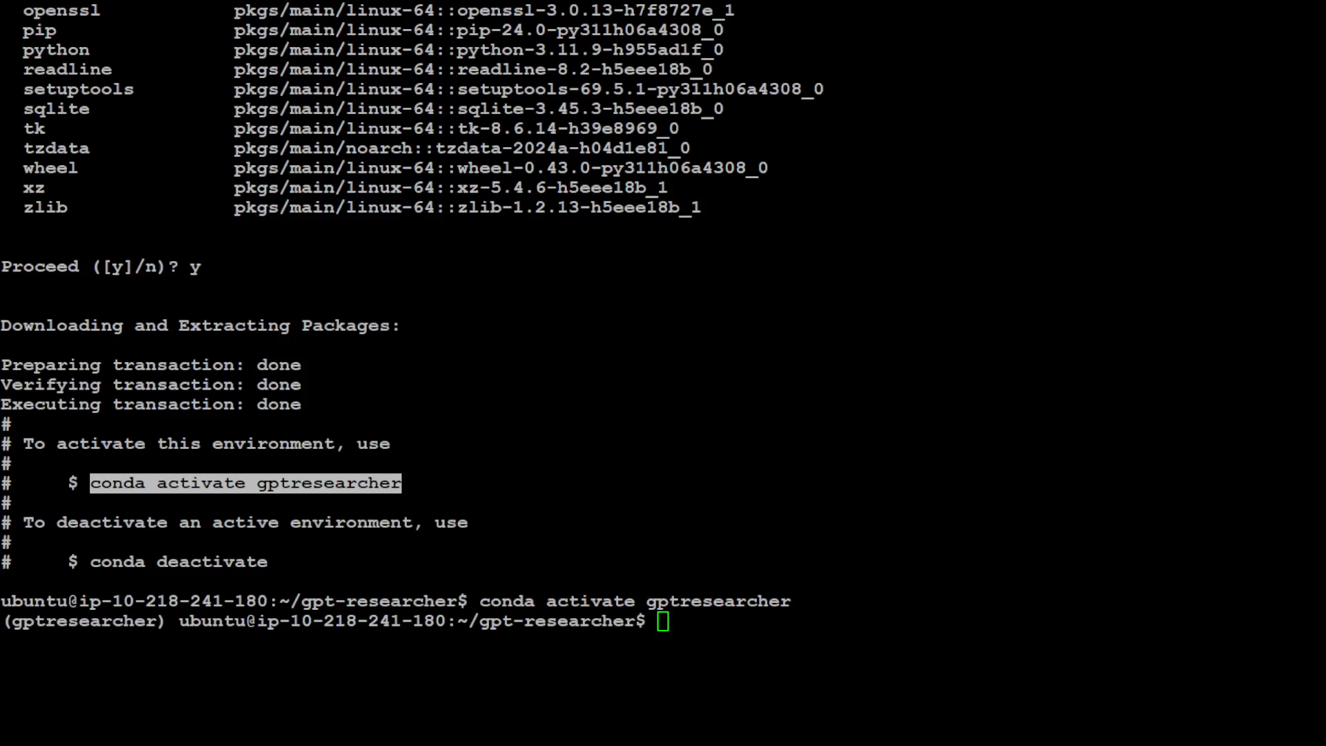
Paste and erase the OPENAI_API_KEY and TAVILY_API_KEY export lines, then clear the screen.
right_click(711, 326)
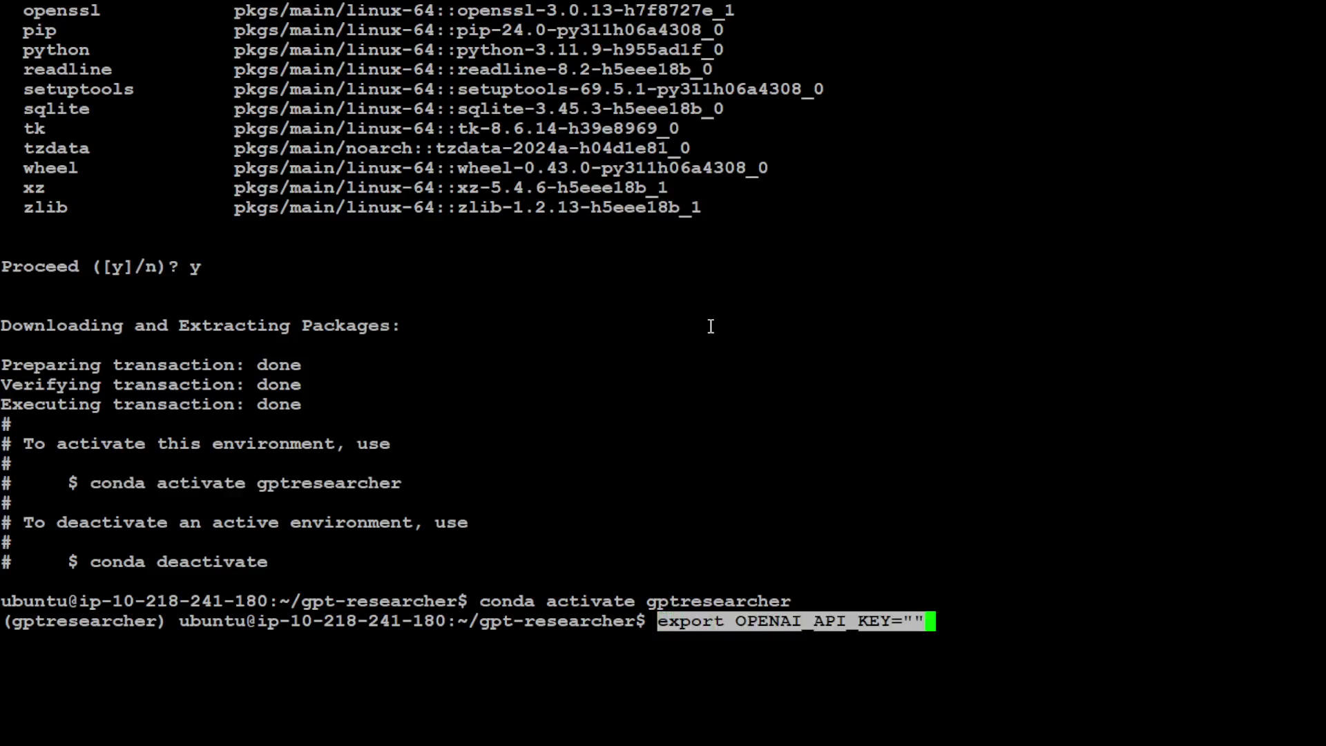
key("BackSpace")
key("BackSpace")
key("BackSpace")
key("BackSpace")
key("BackSpace")
key("BackSpace")
key("BackSpace")
key("BackSpace")
key("BackSpace")
key("BackSpace")
key("BackSpace")
key("BackSpace")
key("BackSpace")
key("BackSpace")
key("BackSpace")
key("BackSpace")
key("BackSpace")
key("BackSpace")
key("BackSpace")
key("BackSpace")
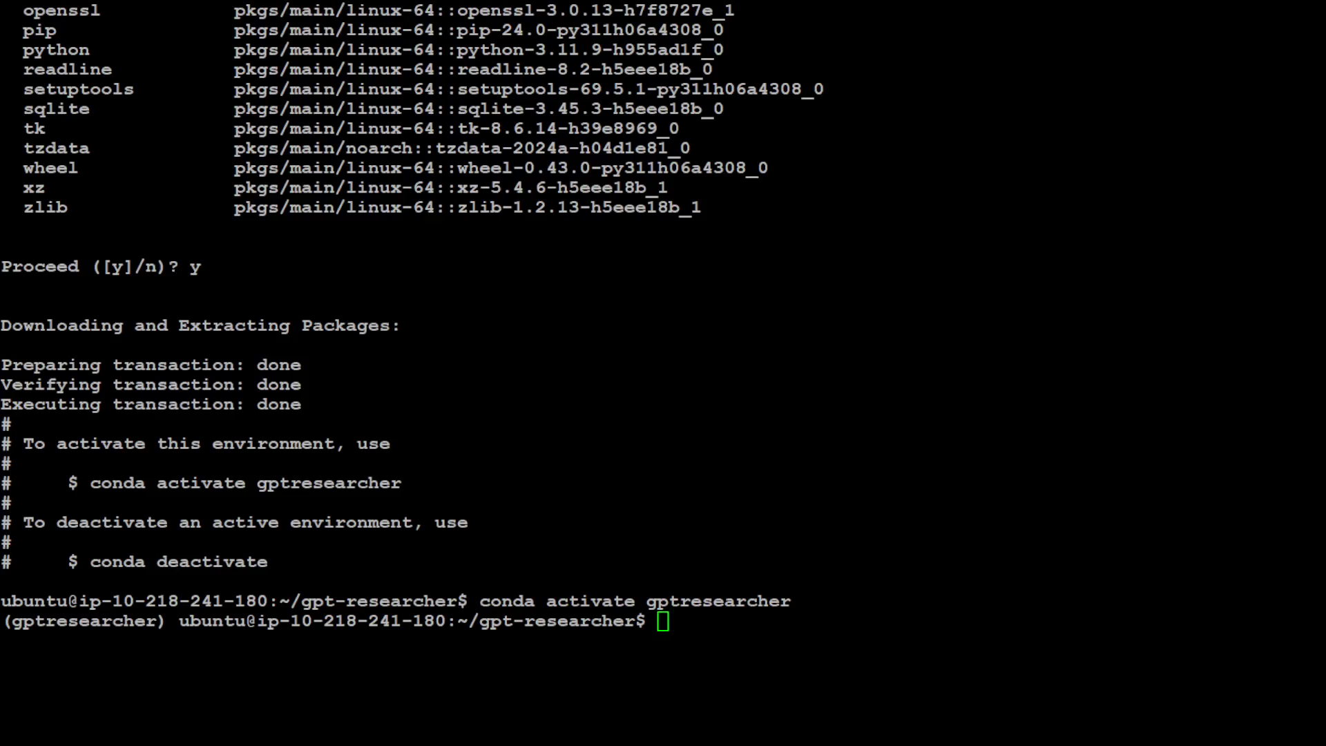
right_click(795, 514)
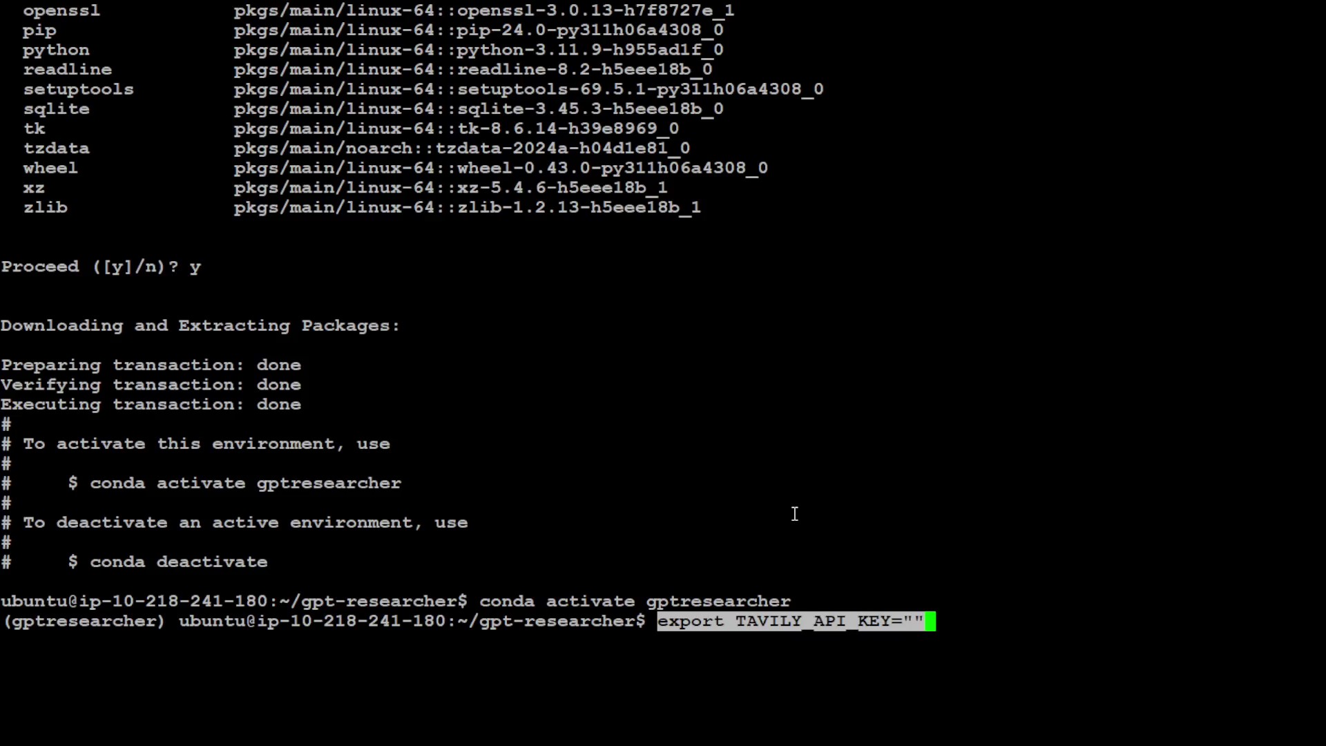
key("BackSpace")
key("BackSpace")
key("BackSpace")
key("BackSpace")
key("BackSpace")
key("BackSpace")
key("BackSpace")
key("BackSpace")
key("BackSpace")
key("BackSpace")
key("BackSpace")
key("BackSpace")
key("BackSpace")
key("BackSpace")
key("BackSpace")
key("BackSpace")
key("BackSpace")
key("BackSpace")
key("BackSpace")
key("BackSpace")
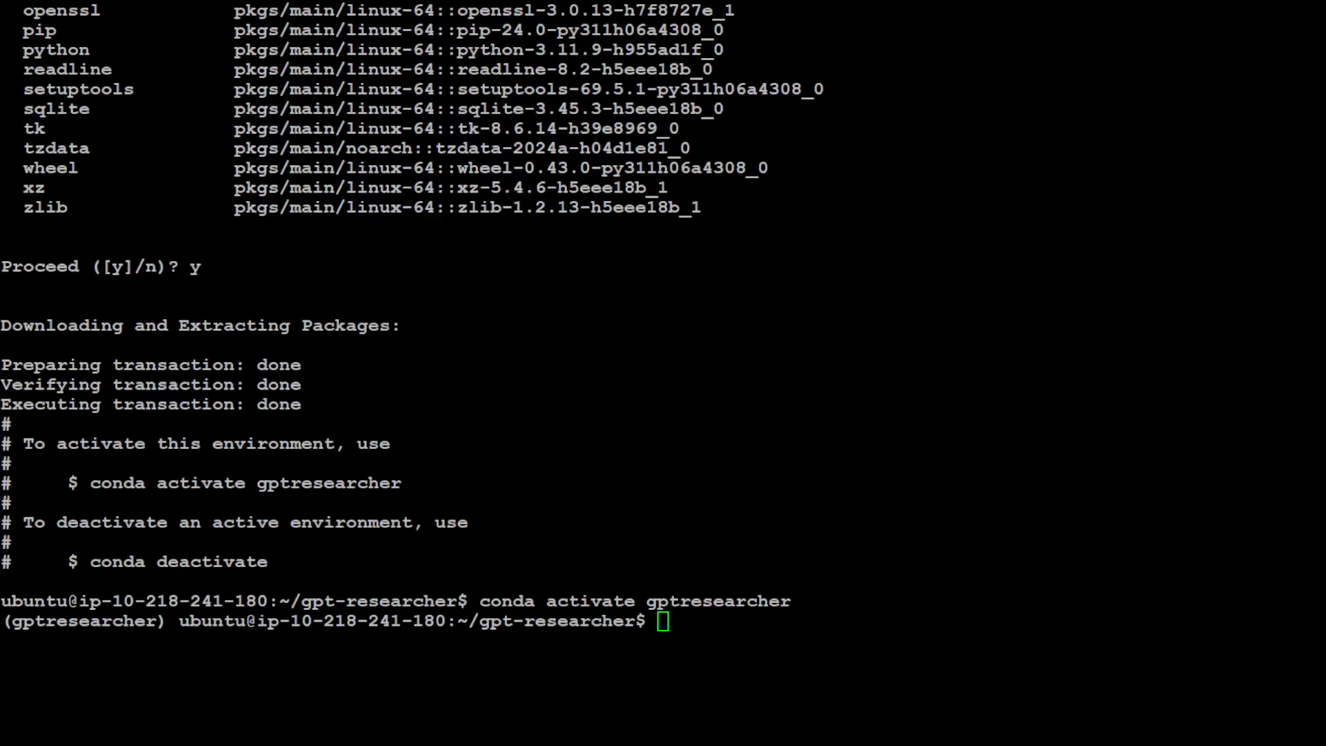
key("ctrl+l")
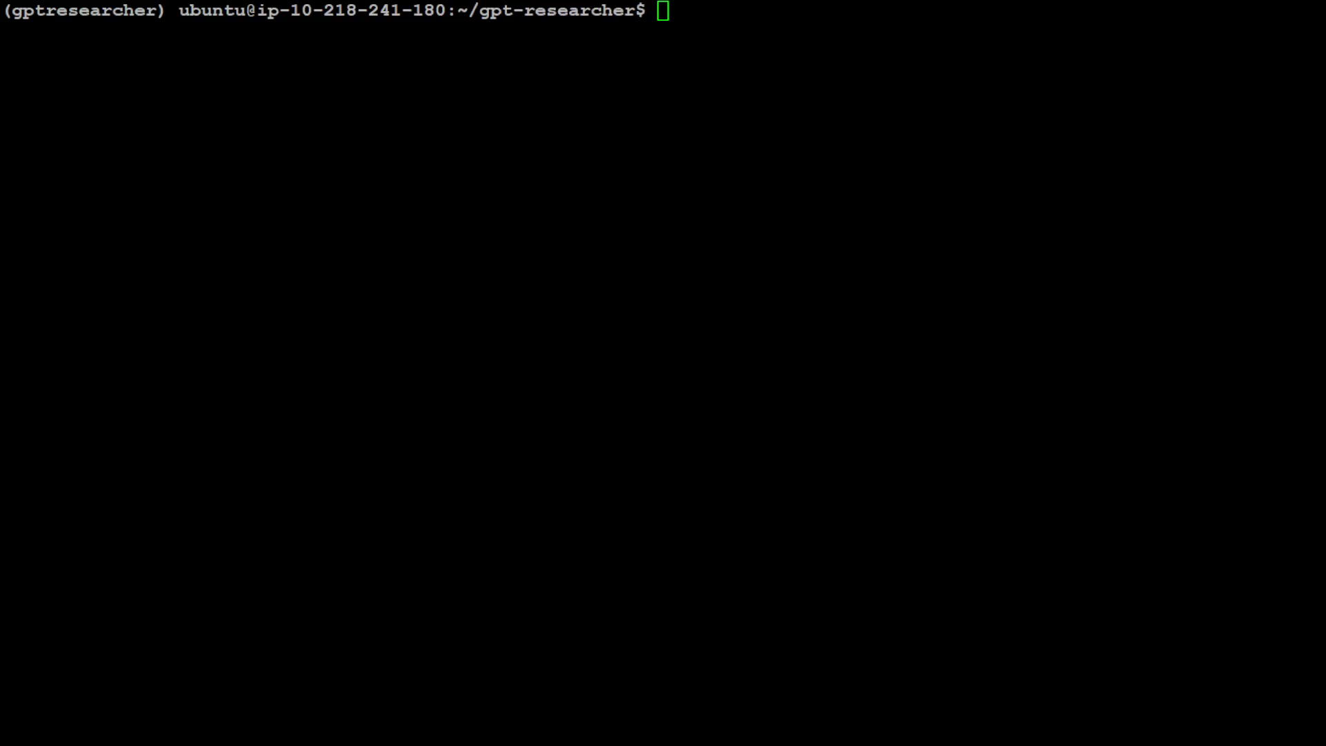
Install the project dependencies with pip install -r requirements.txt.
right_click(507, 284)
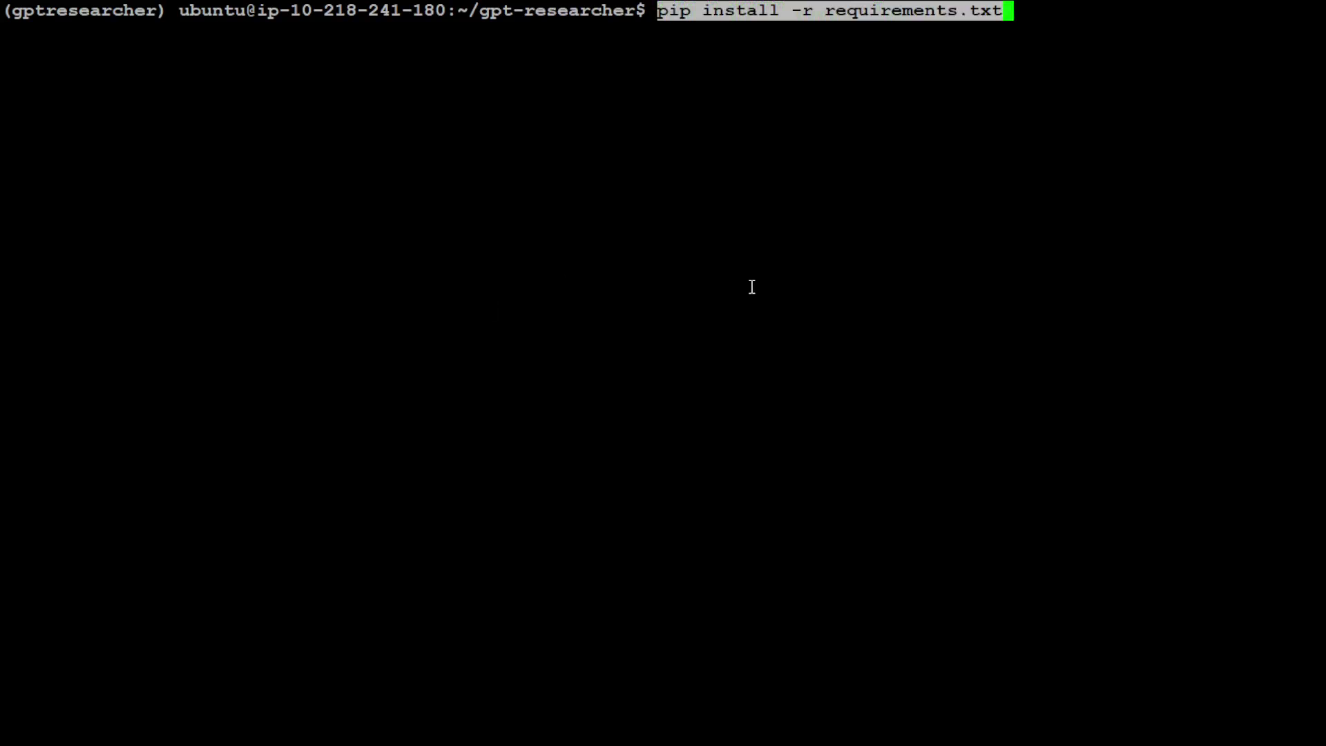
key("Return")
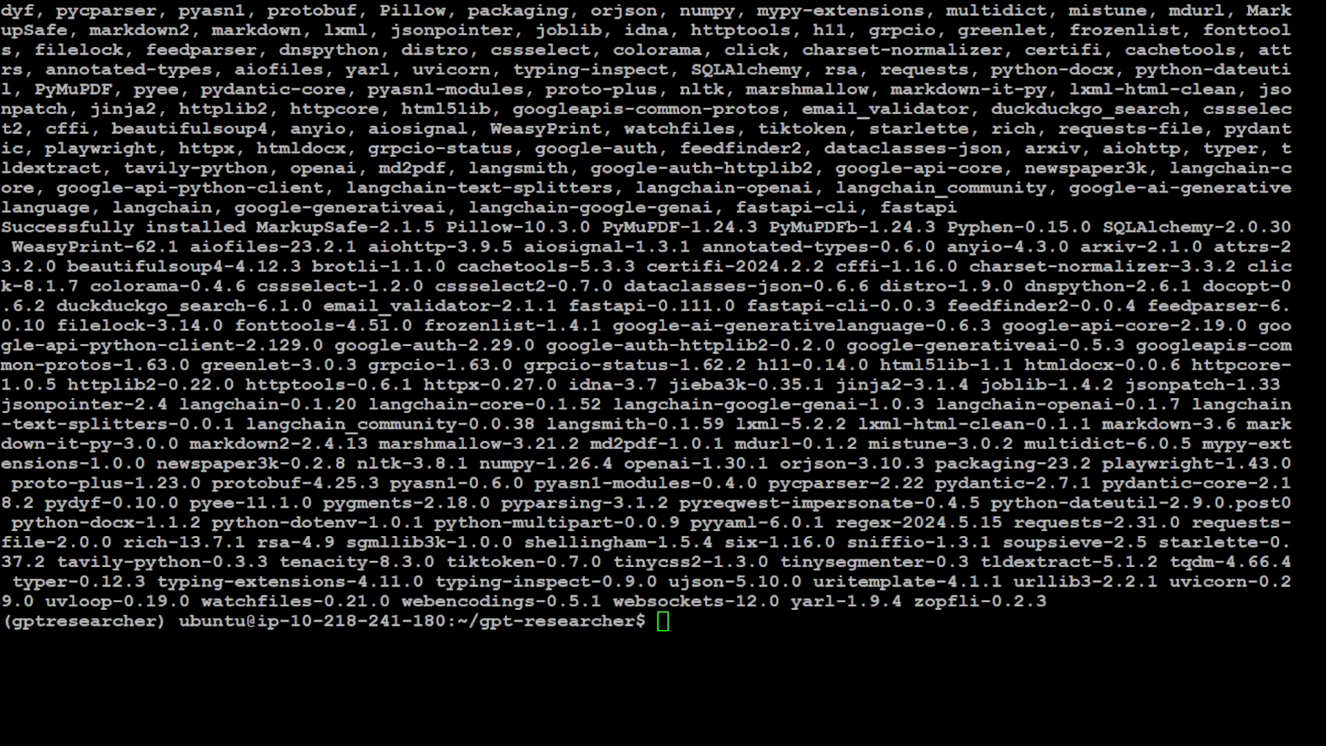
left_click(661, 323)
Clear the screen and launch the server with uvicorn main:app --reload on 127.0.0.1:8000.
type("clear")
key("Return")
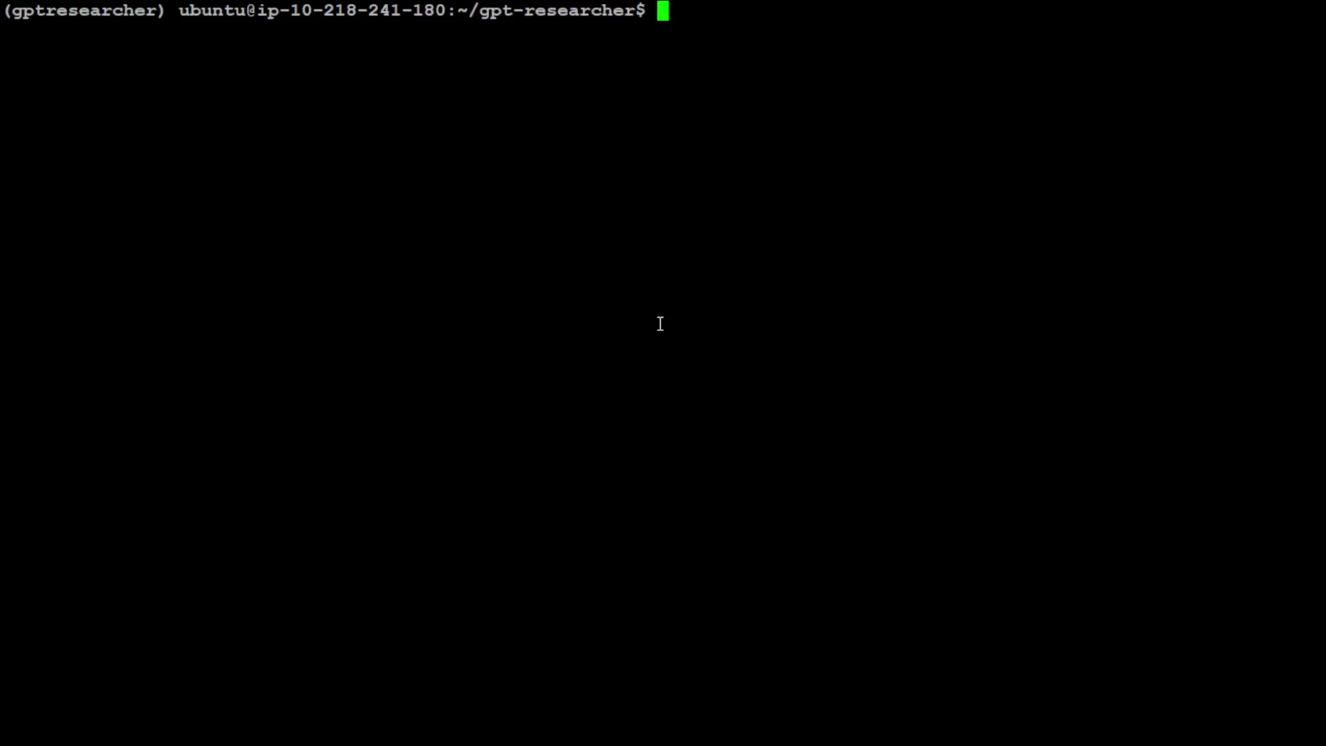
right_click(671, 315)
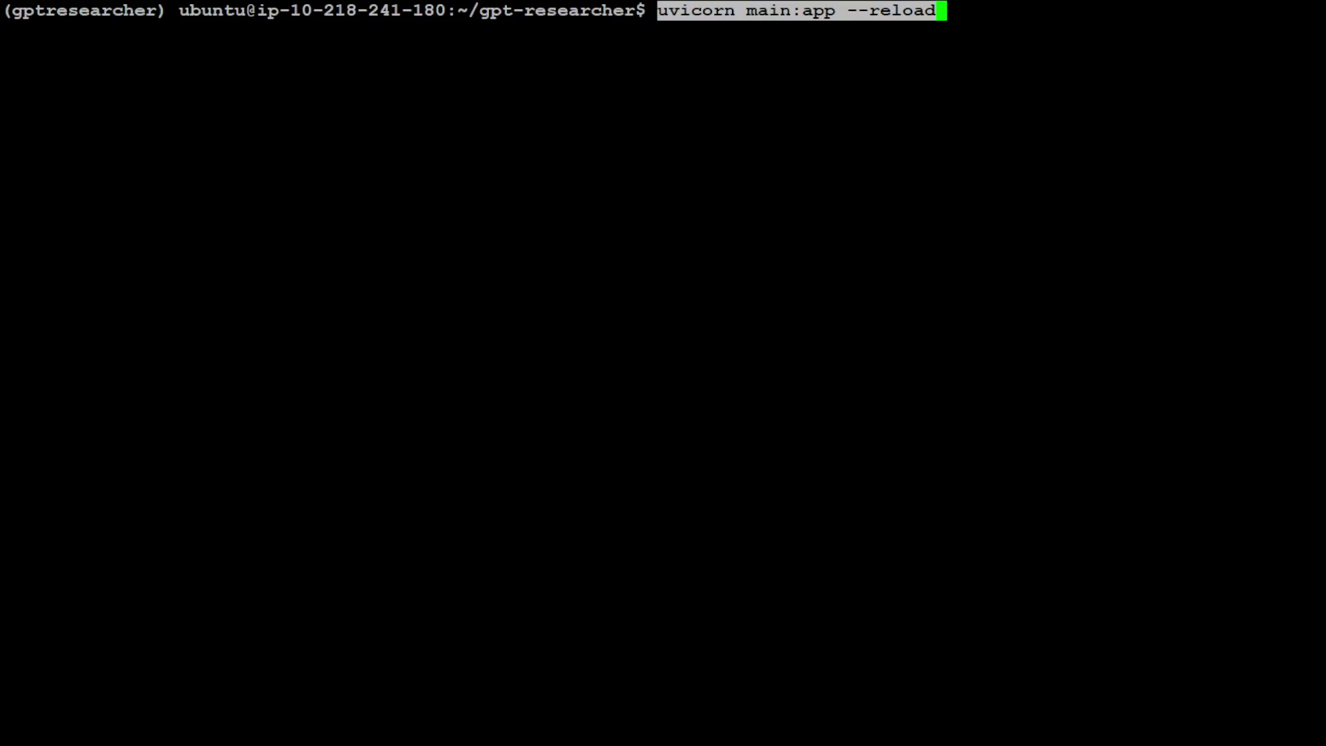
key("Return")
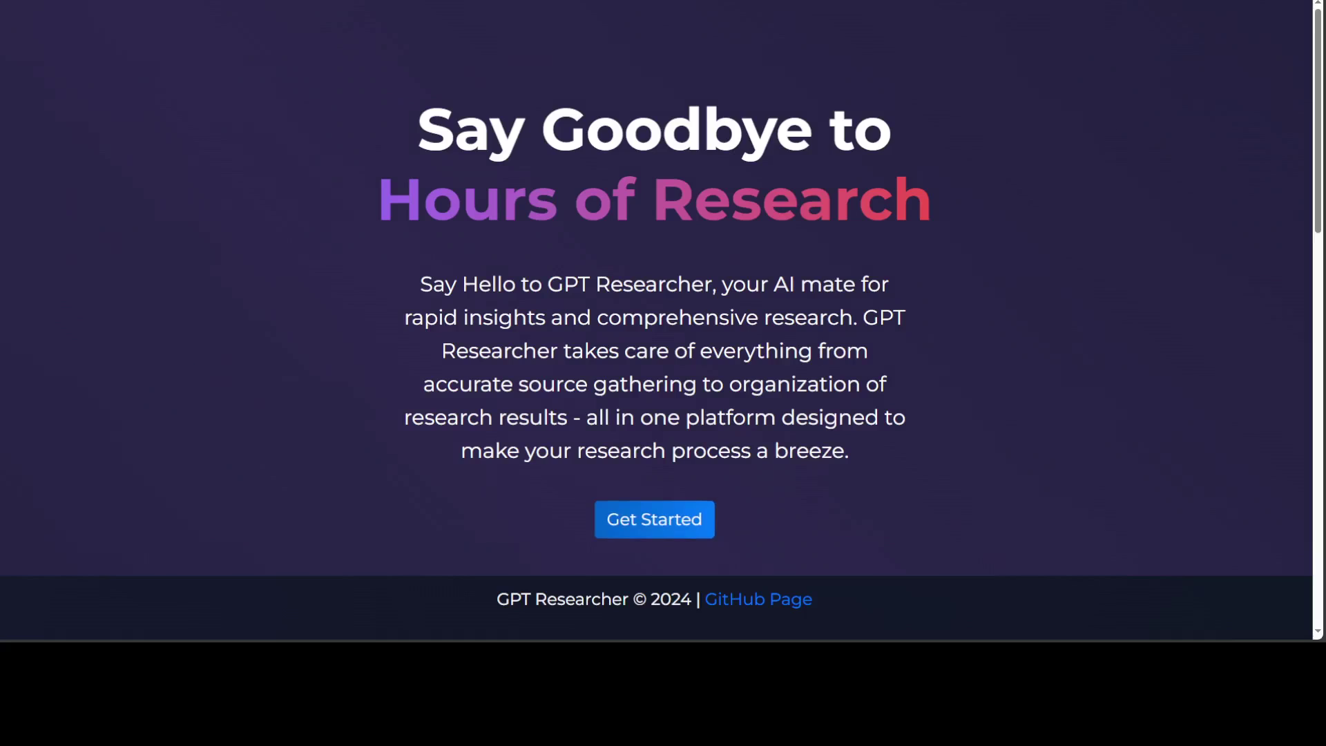
Submit the research query 'oracle database' from the GPT Researcher form.
left_click(654, 520)
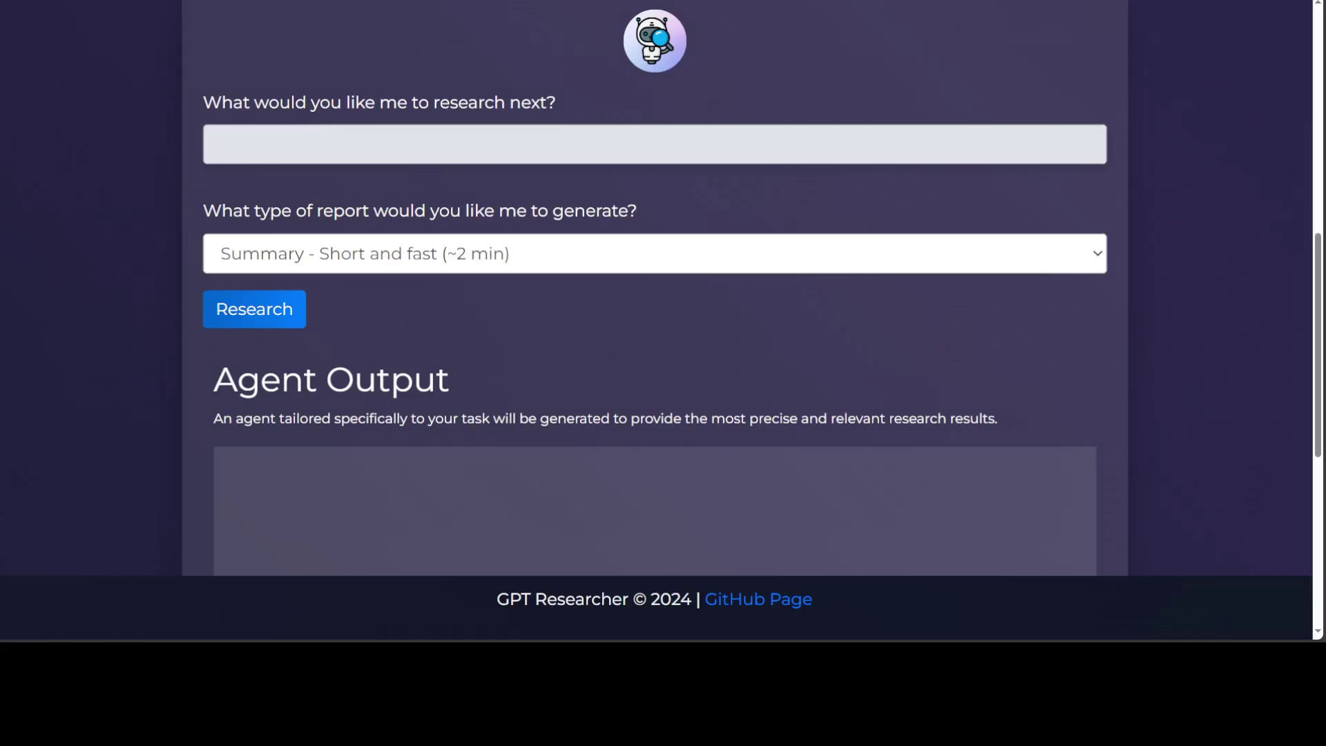
left_click(498, 144)
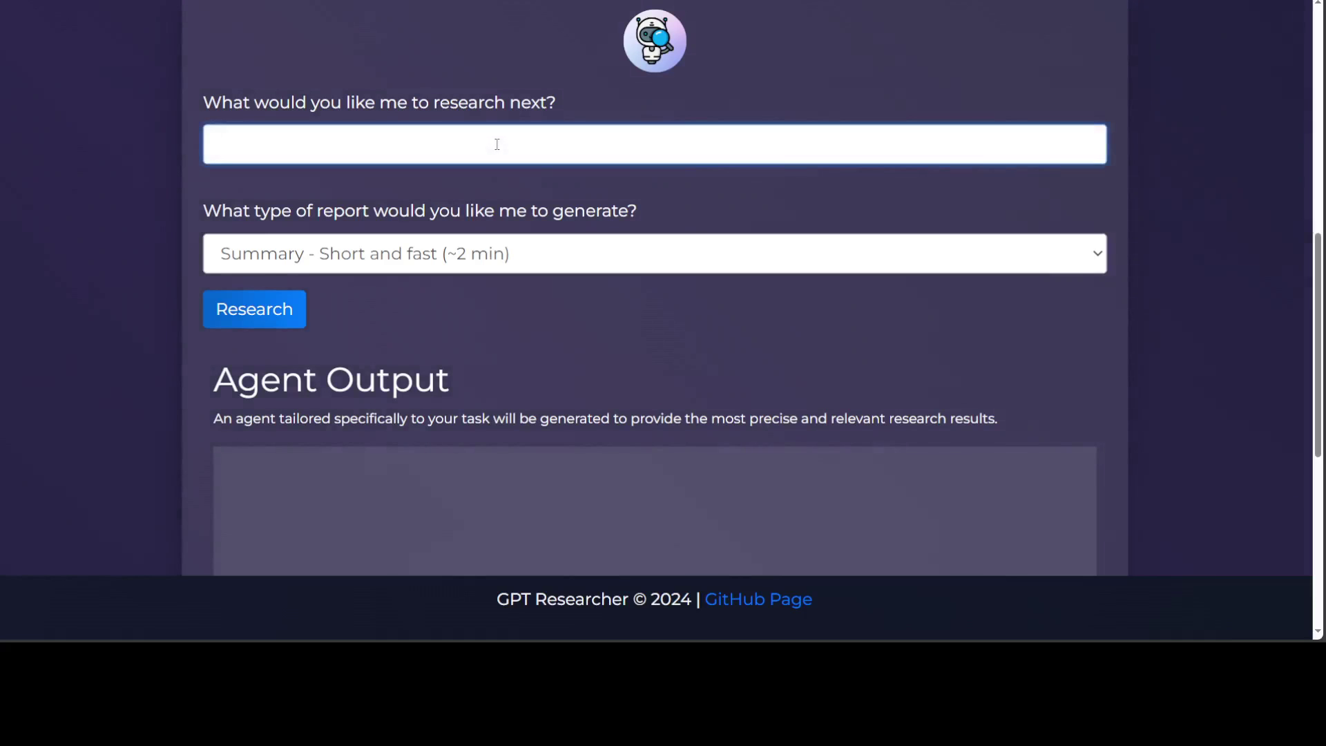
type("oracle database")
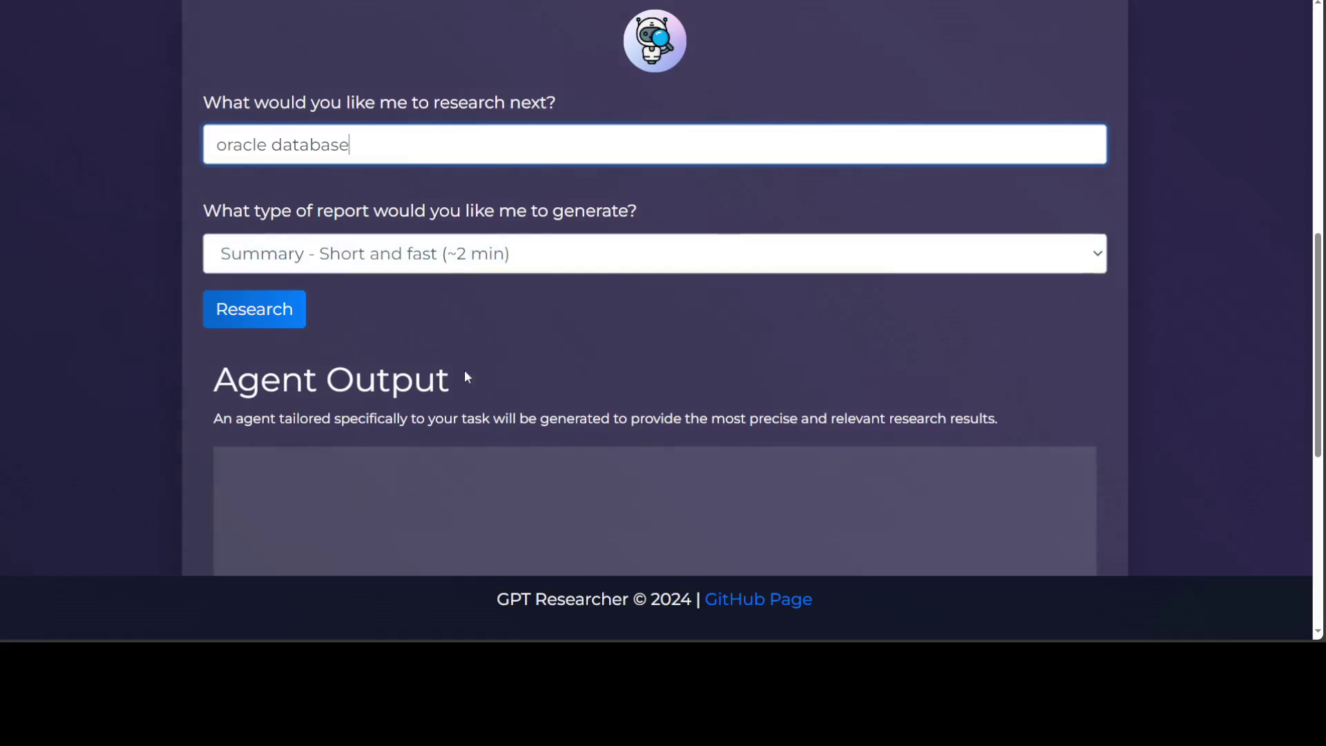
left_click(206, 309)
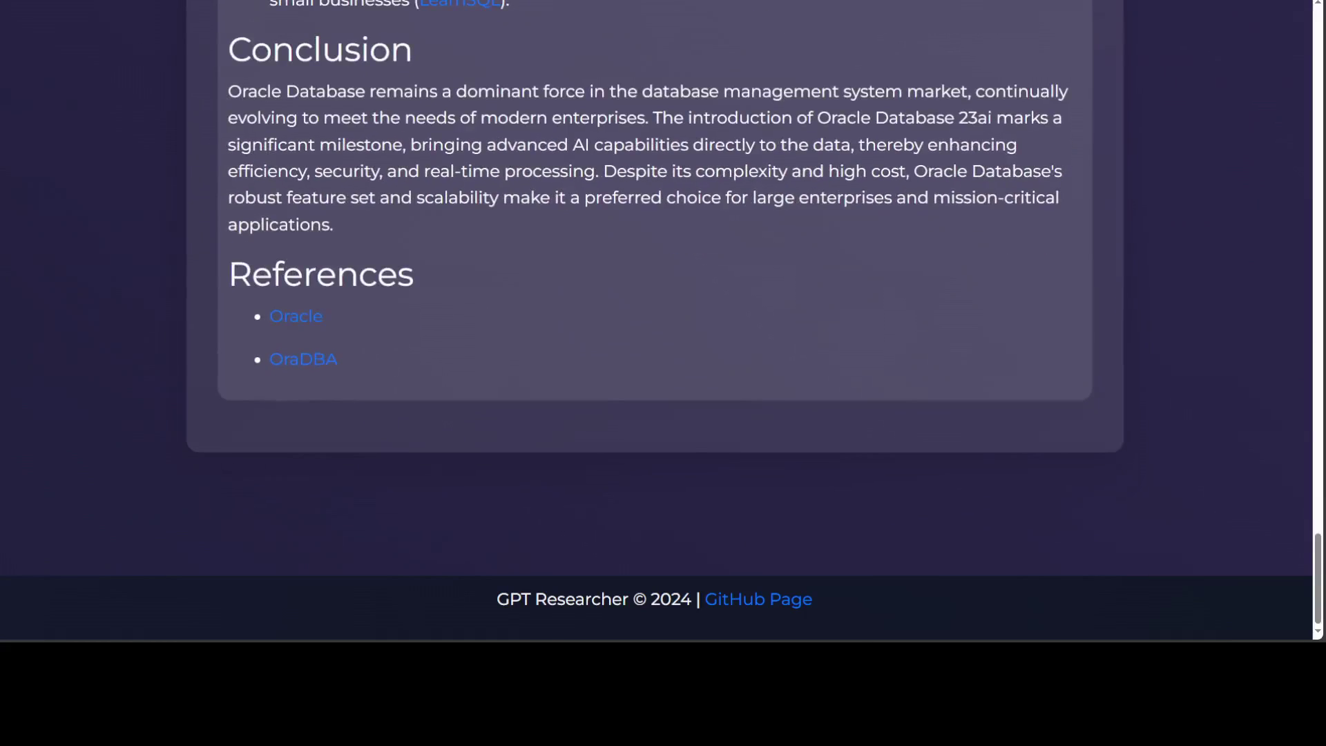
left_click_drag(1318, 579, 1316, 508)
scroll(1320, 428, "up", 3)
scroll(1320, 413, "up", 3)
left_click_drag(1321, 413, 1321, 165)
scroll(785, 465, "down", 1)
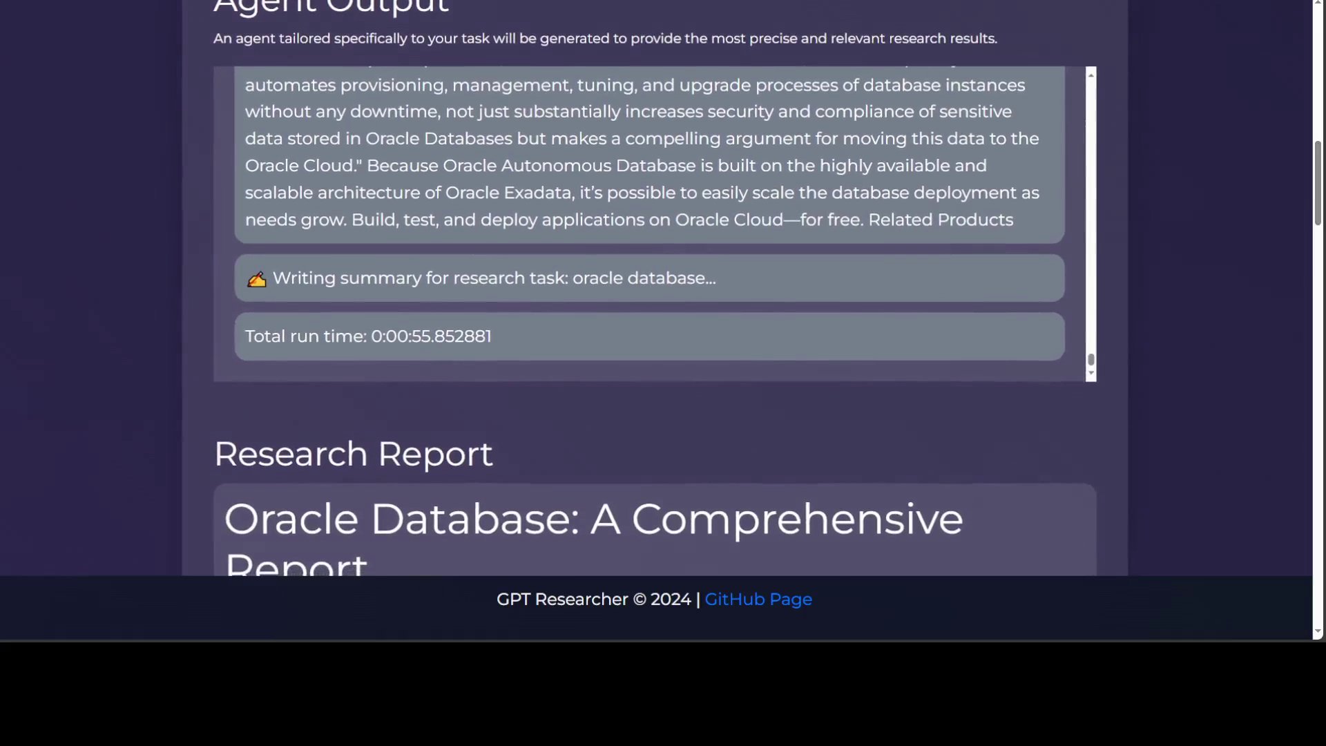
left_click_drag(1321, 171, 1281, 569)
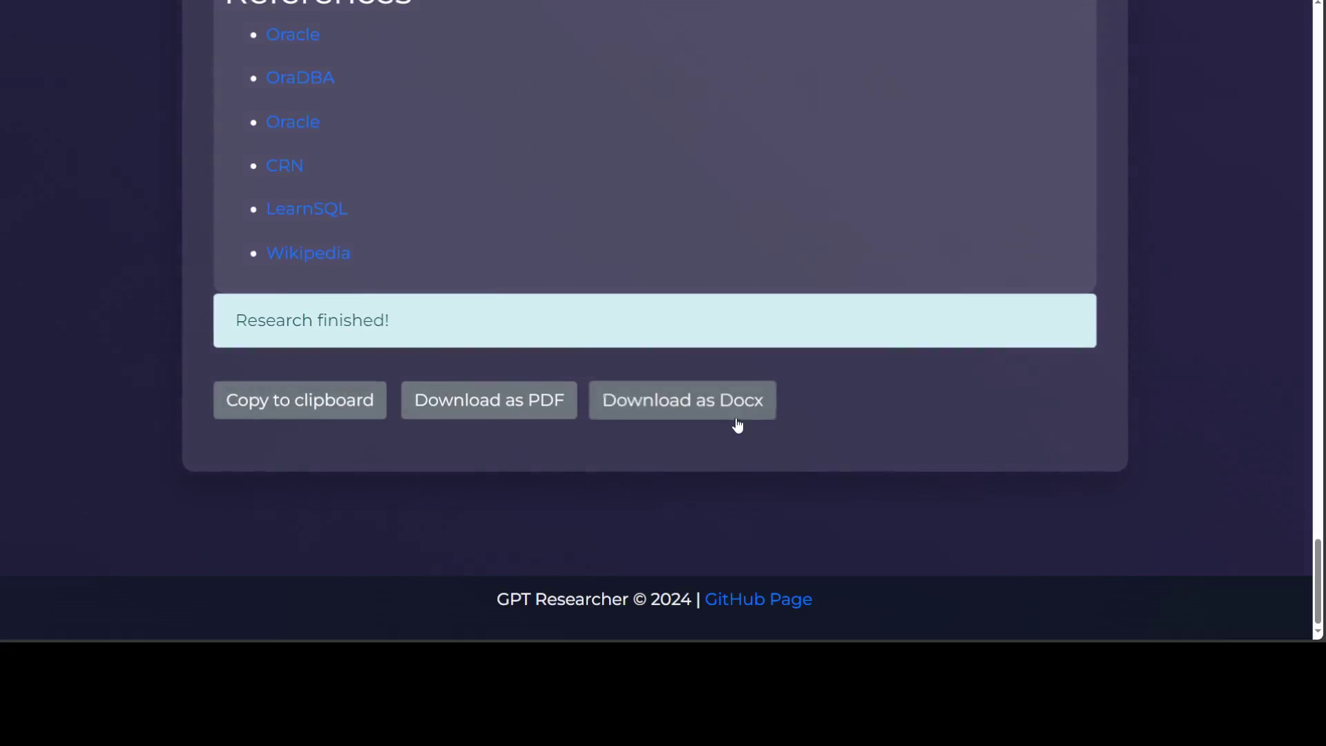
left_click_drag(1319, 570, 1320, 121)
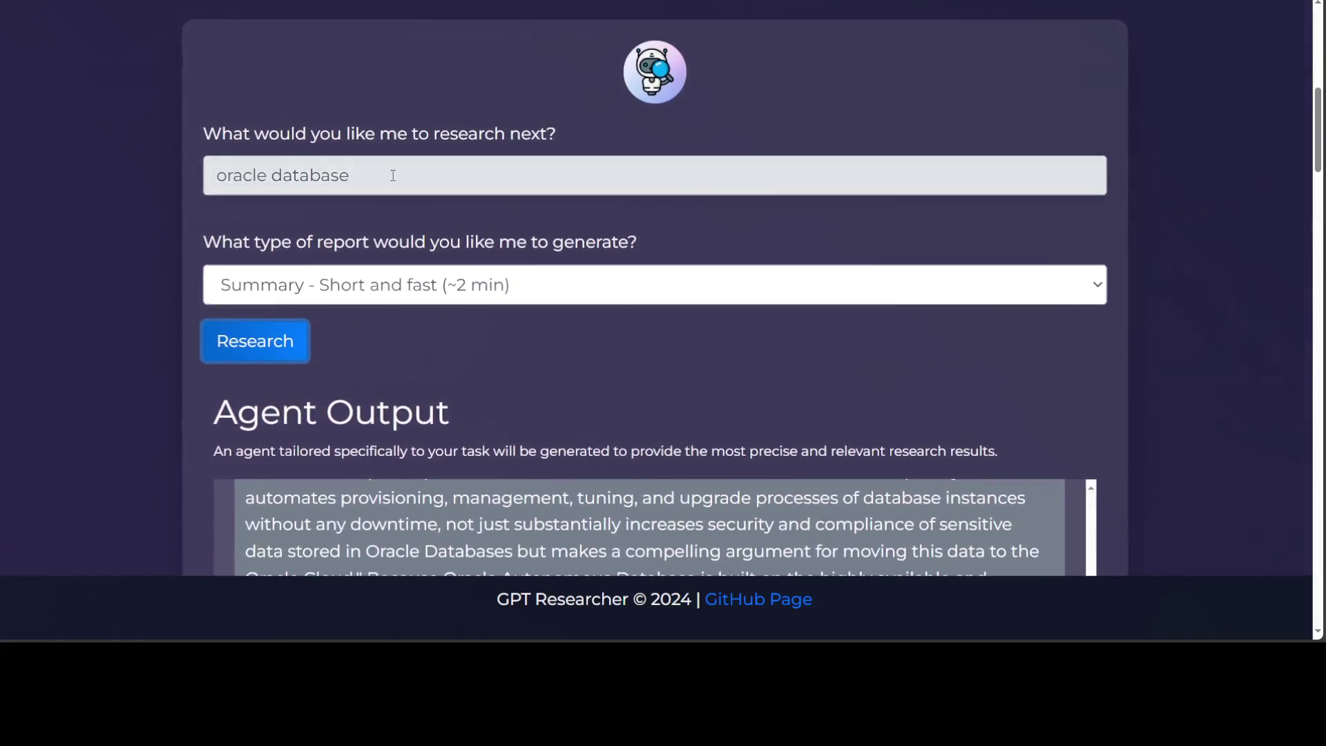
Change the research query to 'fair price of VDHG stock in Australia'.
left_click_drag(393, 172, 216, 174)
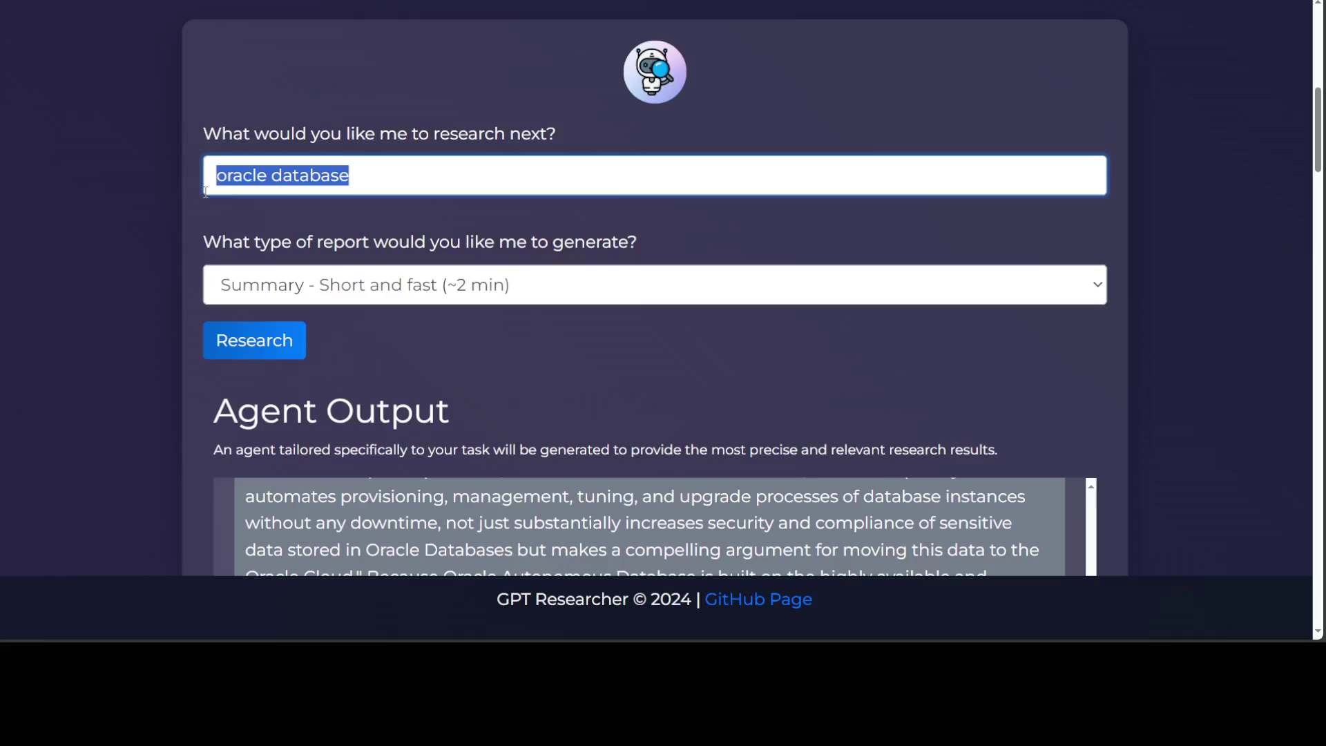
type("fair value")
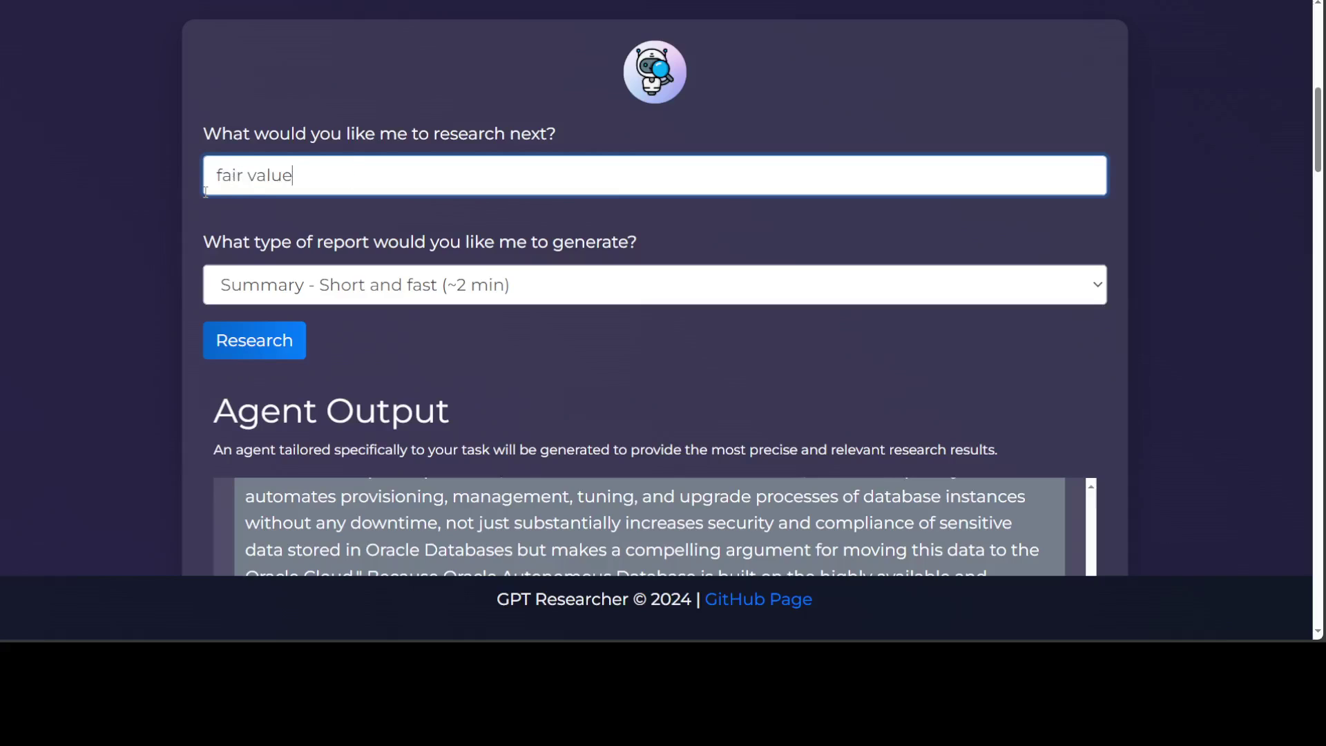
type(" of VDHG stock in ")
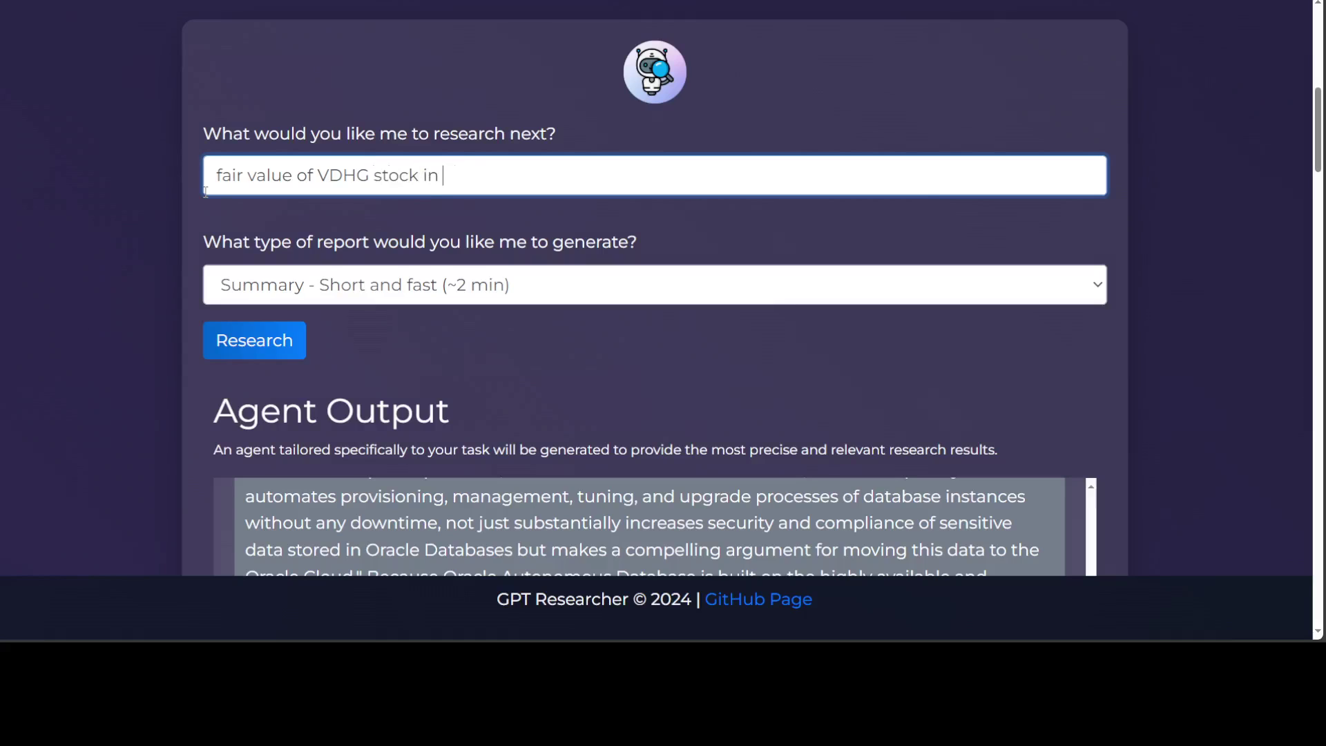
type("Australia")
key("Right")
key("Right")
key("Right")
key("Right")
key("Right")
type("price")
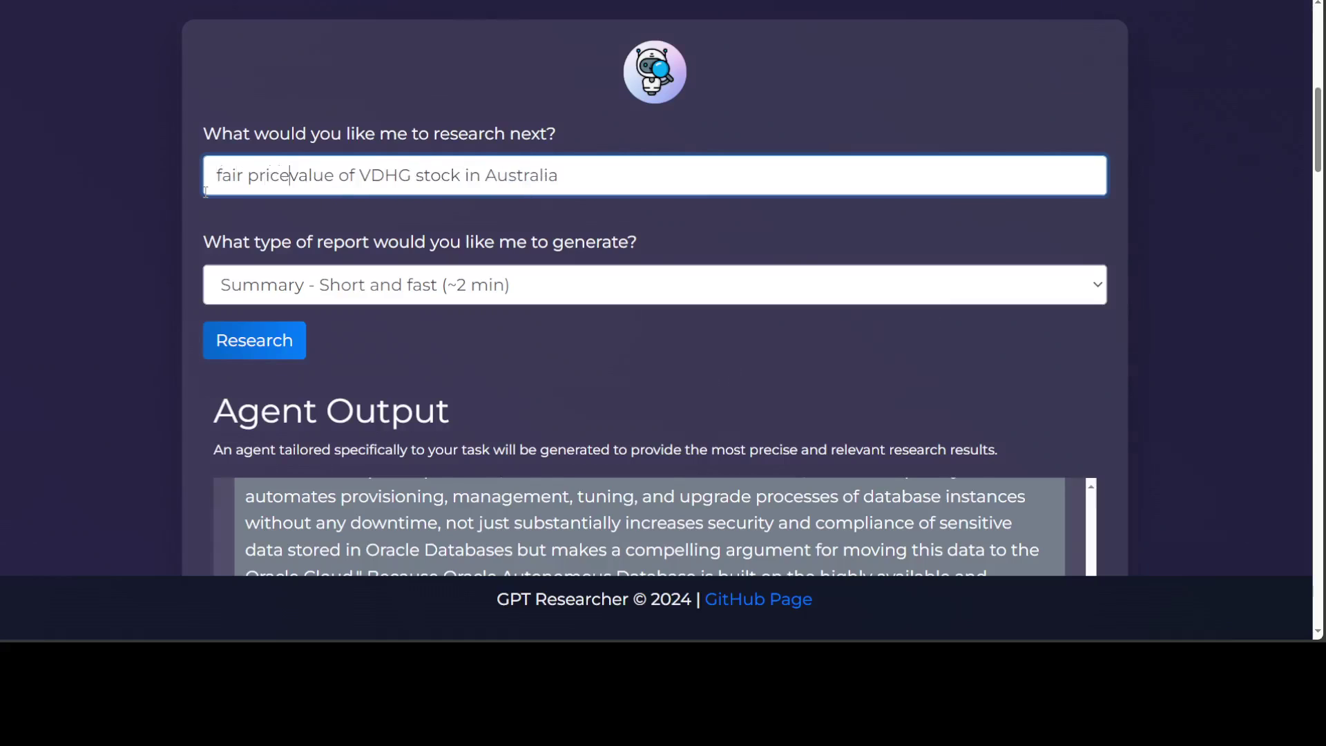
key("Delete")
key("Delete")
key("Delete")
key("Delete")
key("Delete")
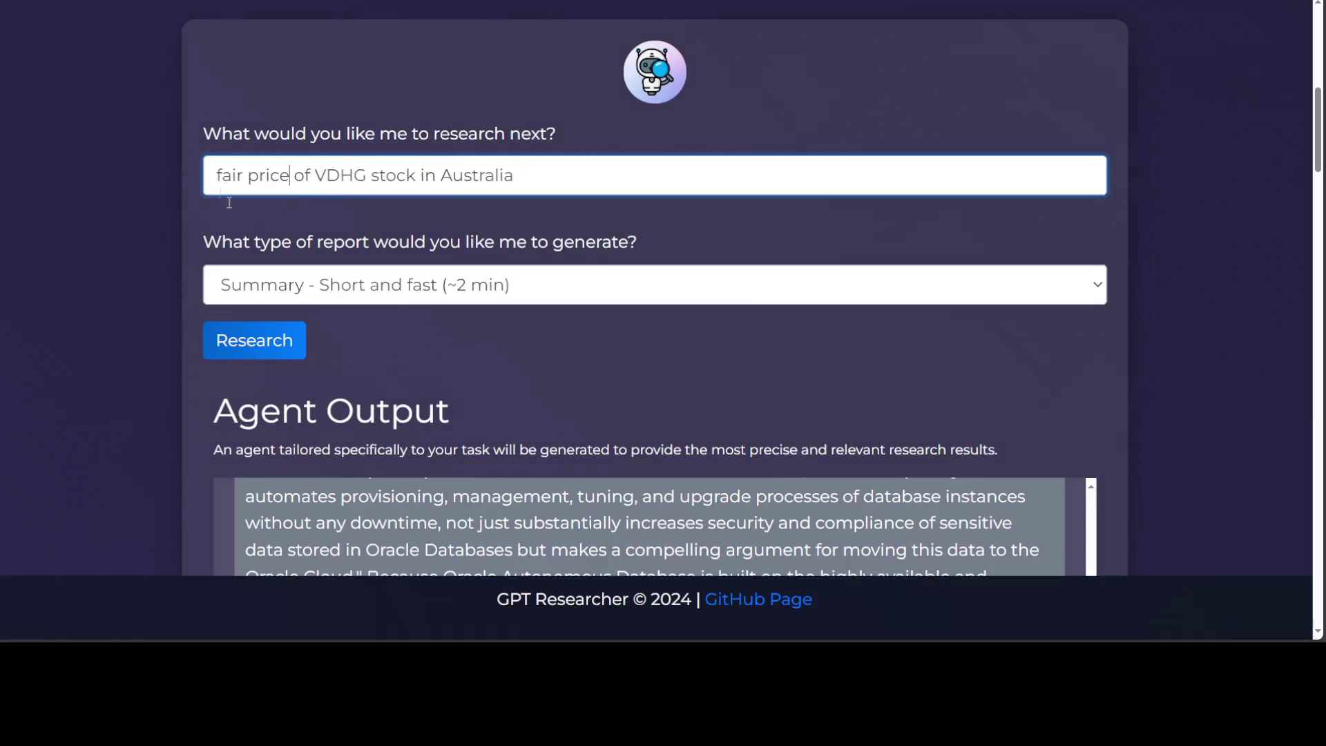
Set the report type to Detailed and start the research.
left_click(724, 288)
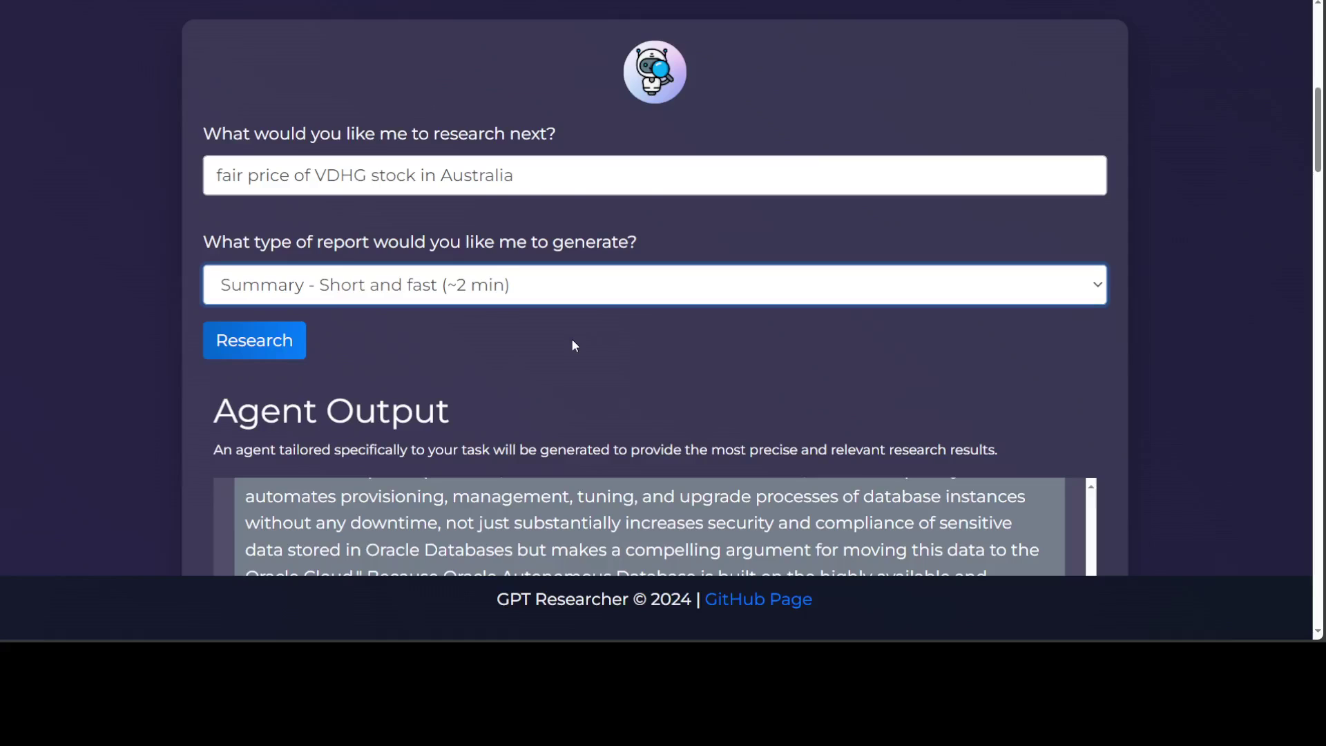
key("Down")
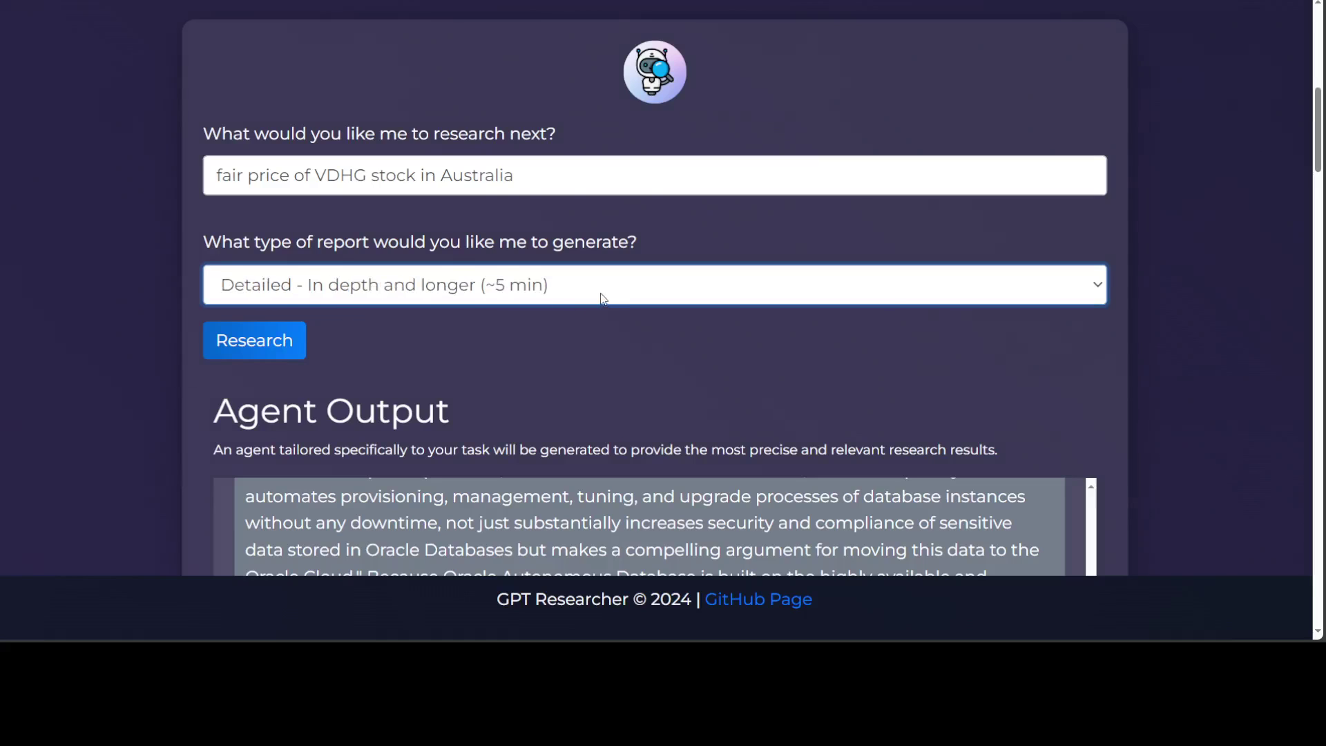
left_click(273, 349)
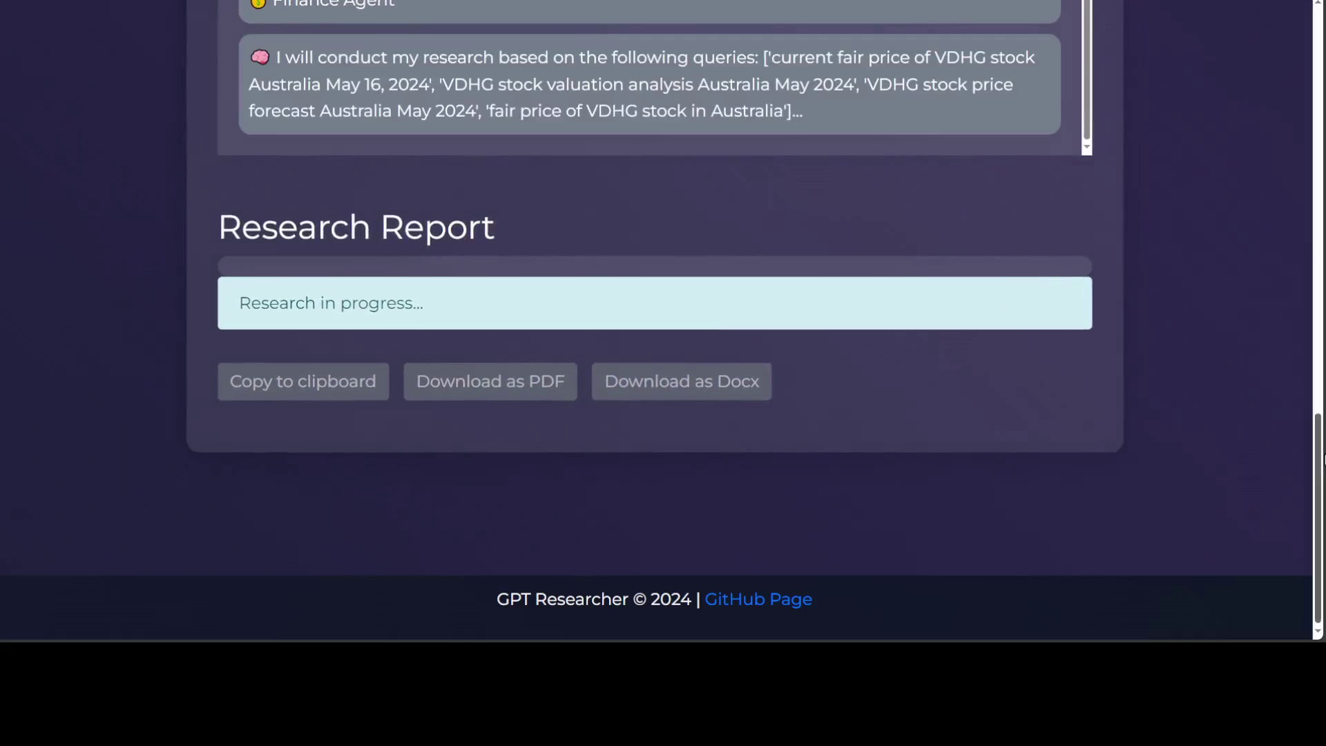
Follow the Finance Agent's queries until 'Research finished!' appears.
left_click_drag(1322, 459, 1320, 413)
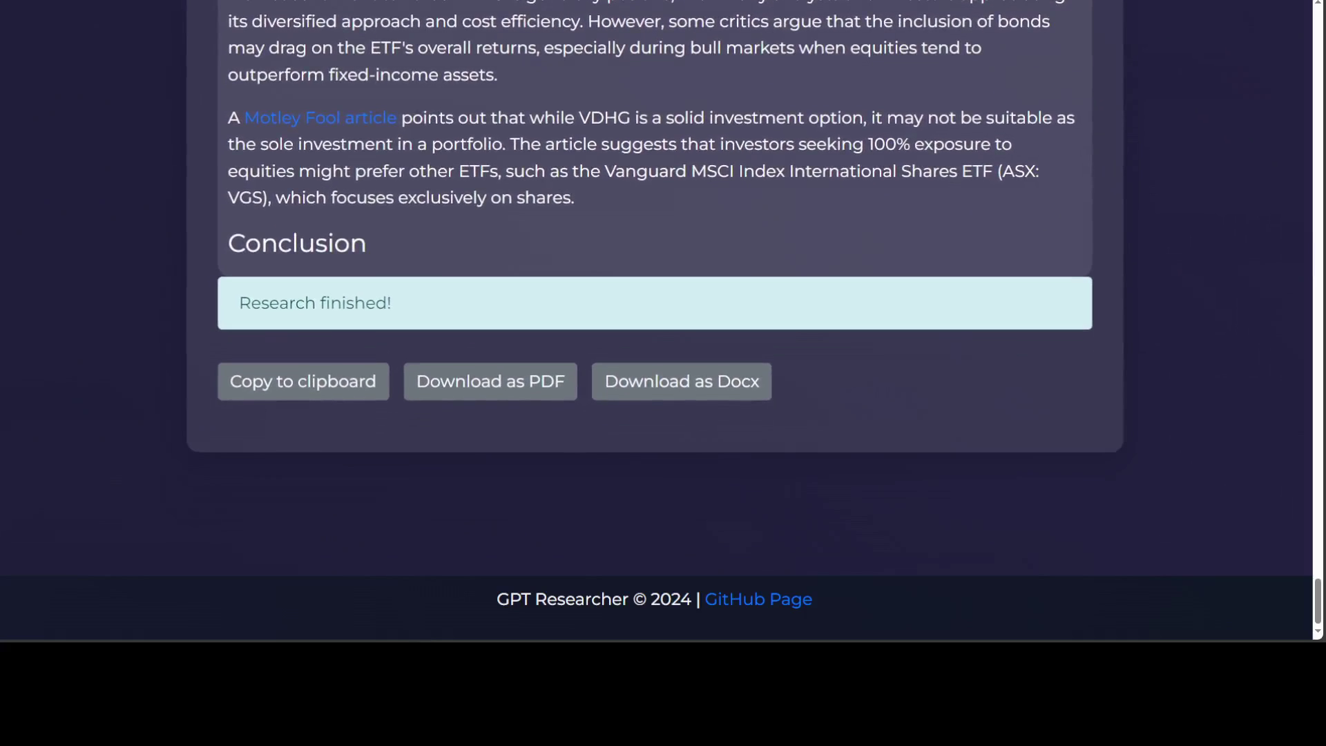
Scroll up through the finished VDHG report's market sentiment section.
scroll(655, 235, "up", 1)
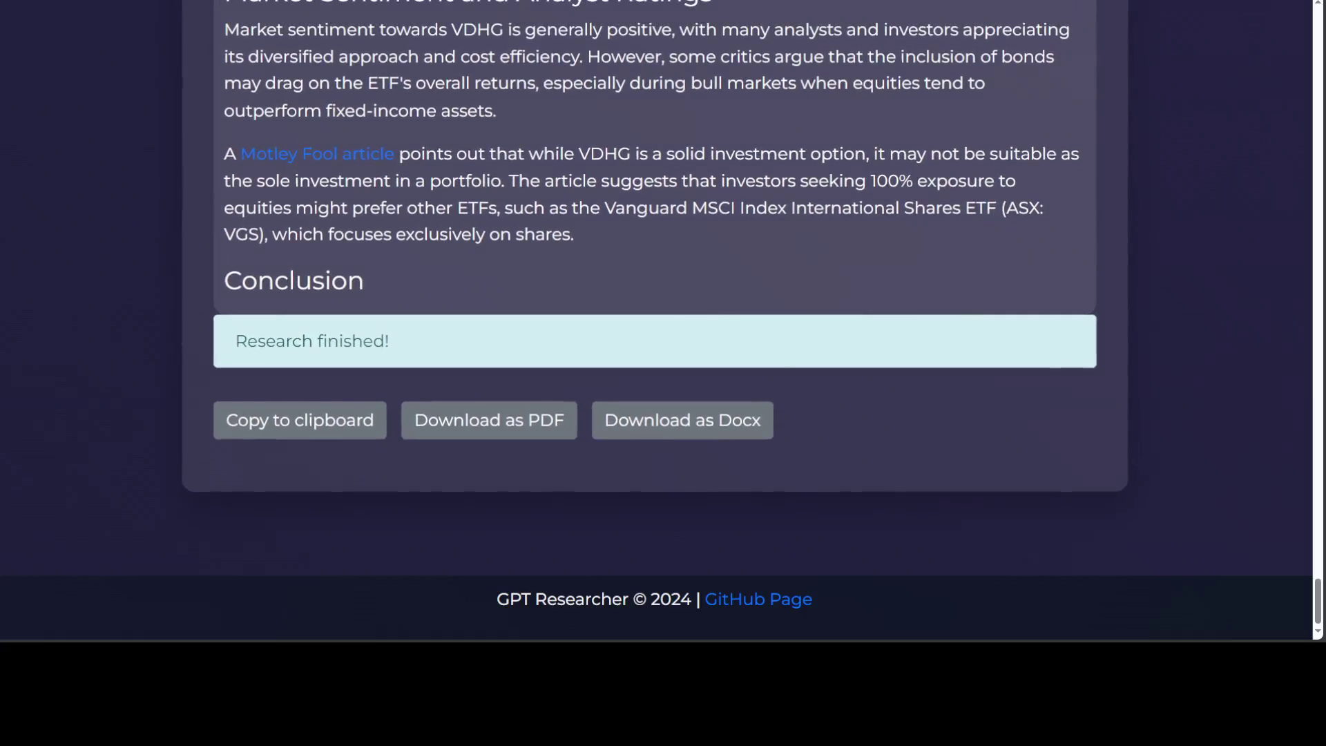